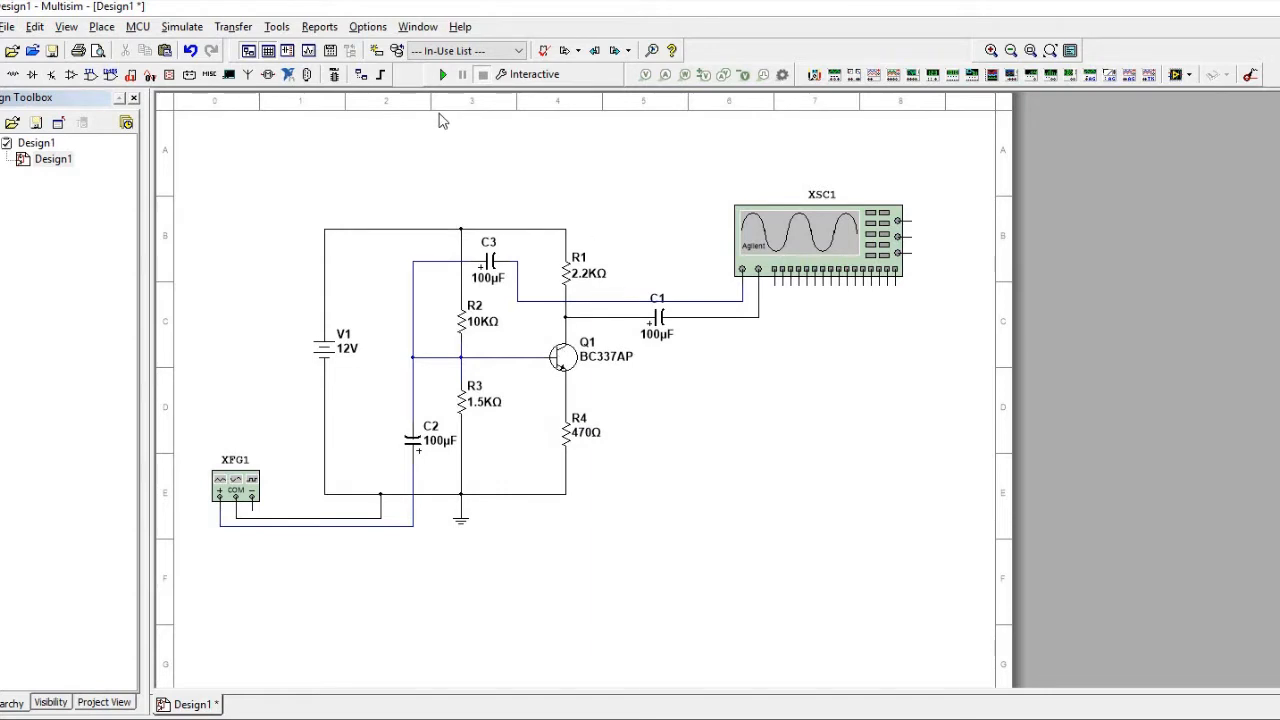
# Run the simulation and place a voltage probe on the collector node of Q1.
pyautogui.click(443, 75)
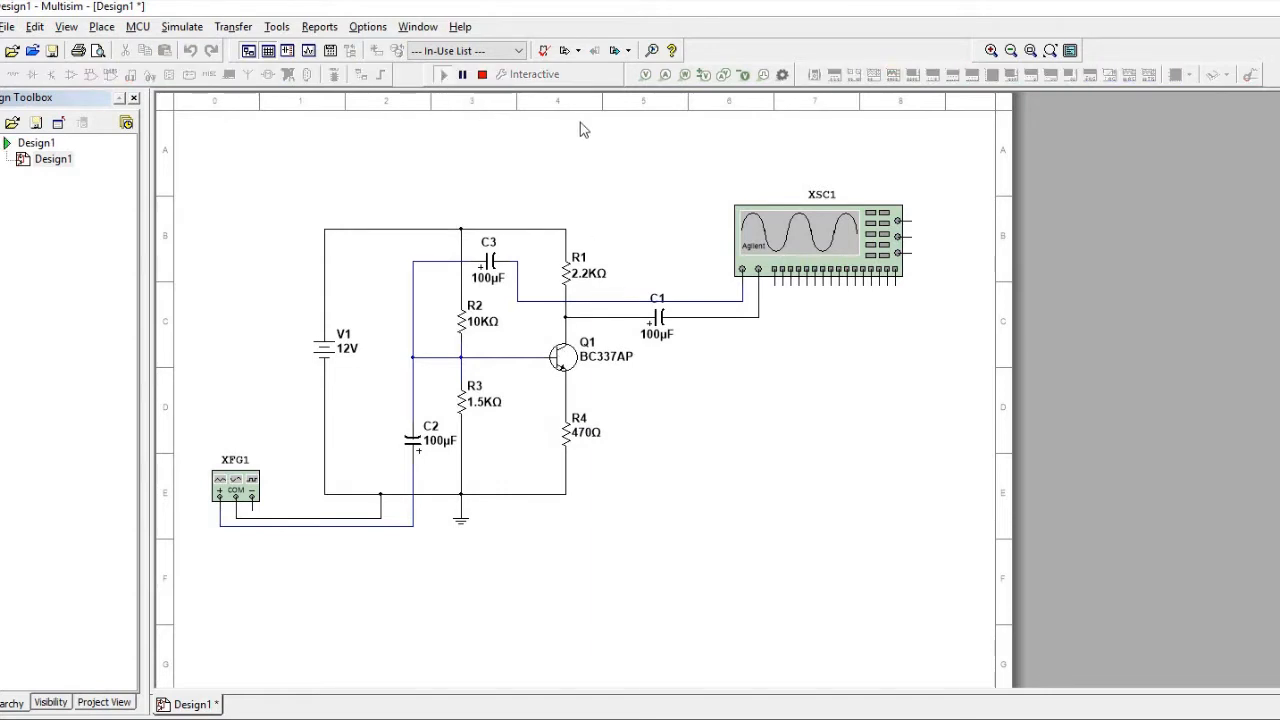
pyautogui.click(647, 76)
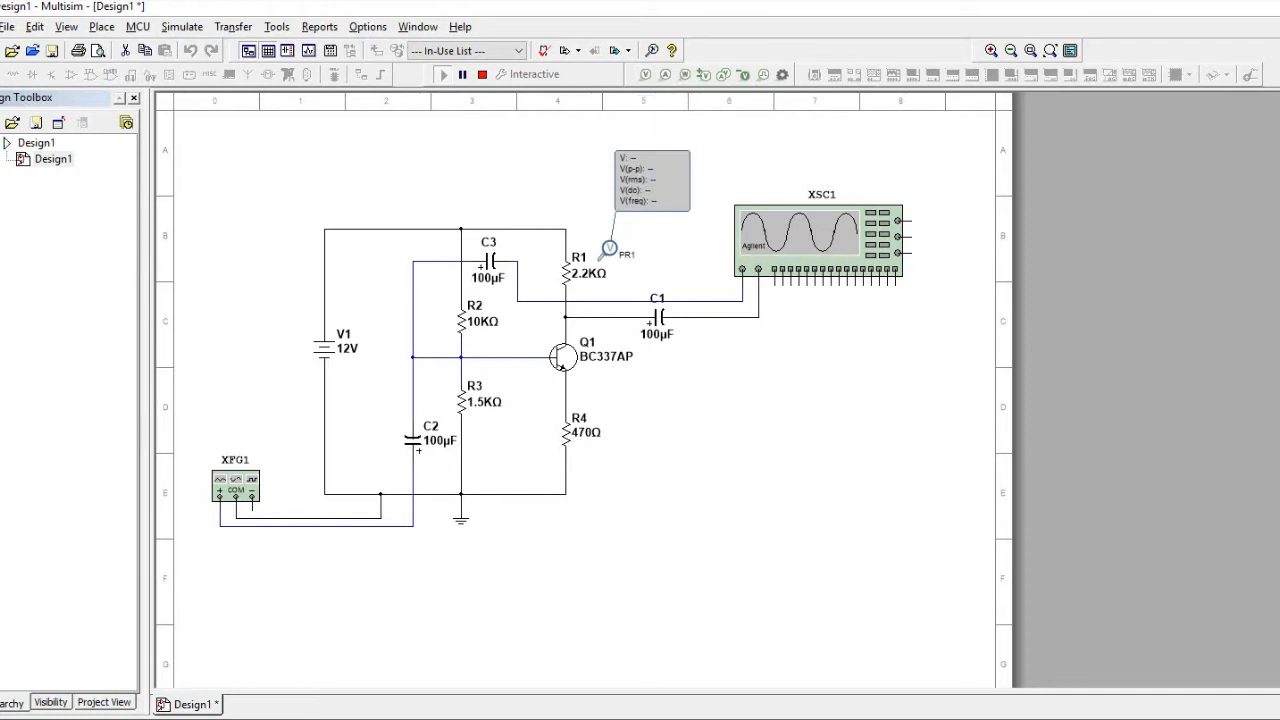
pyautogui.click(577, 304)
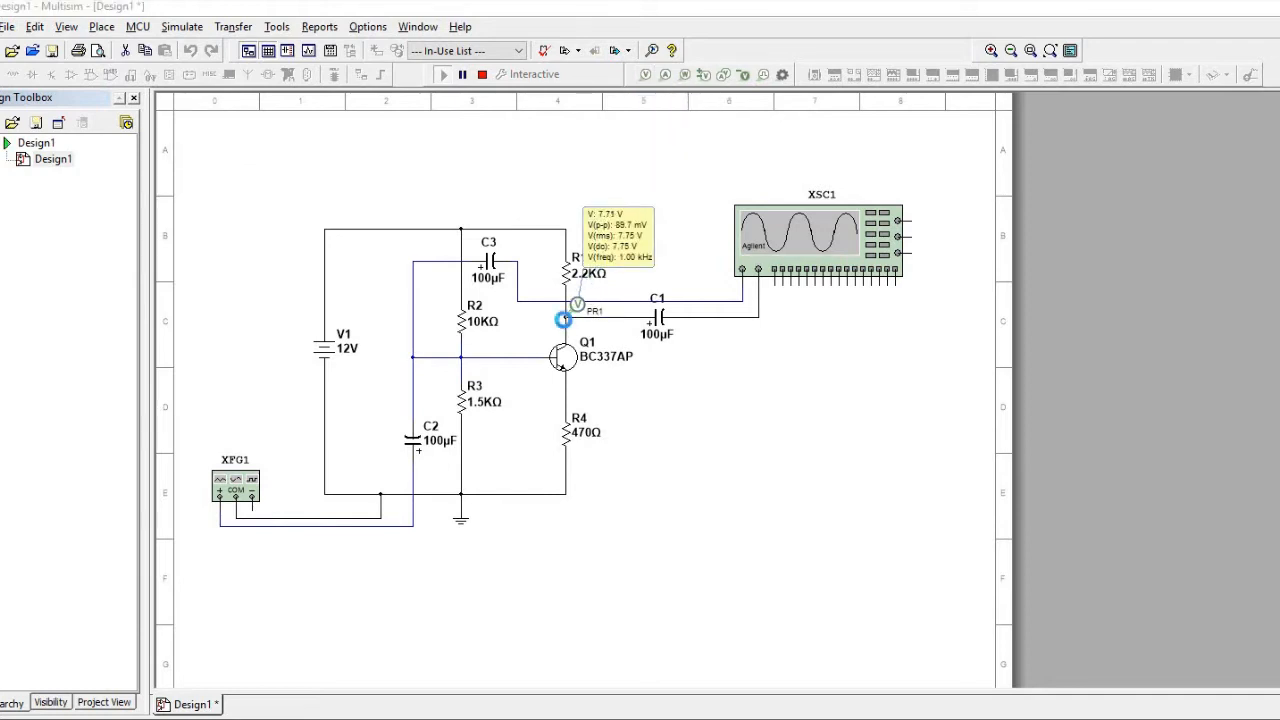
# Set the collector probe's text to the Arial Black font in Bold style.
pyautogui.doubleClick(577, 304)
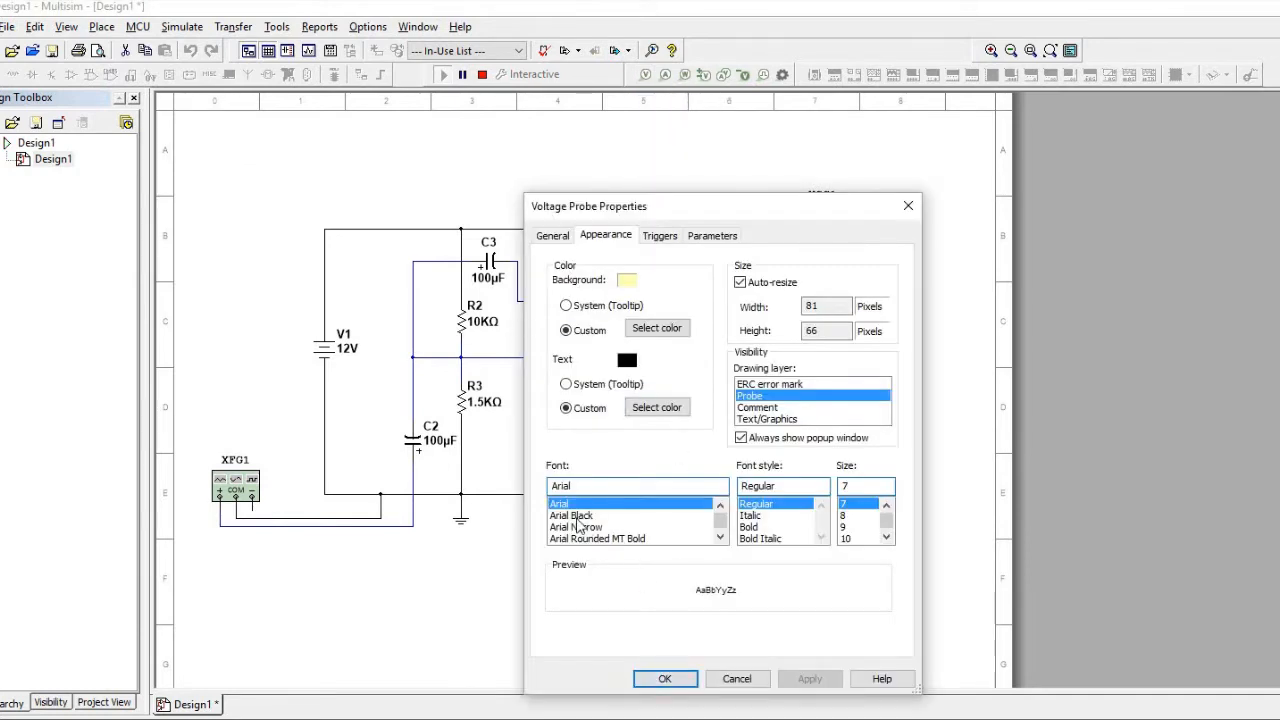
pyautogui.click(750, 529)
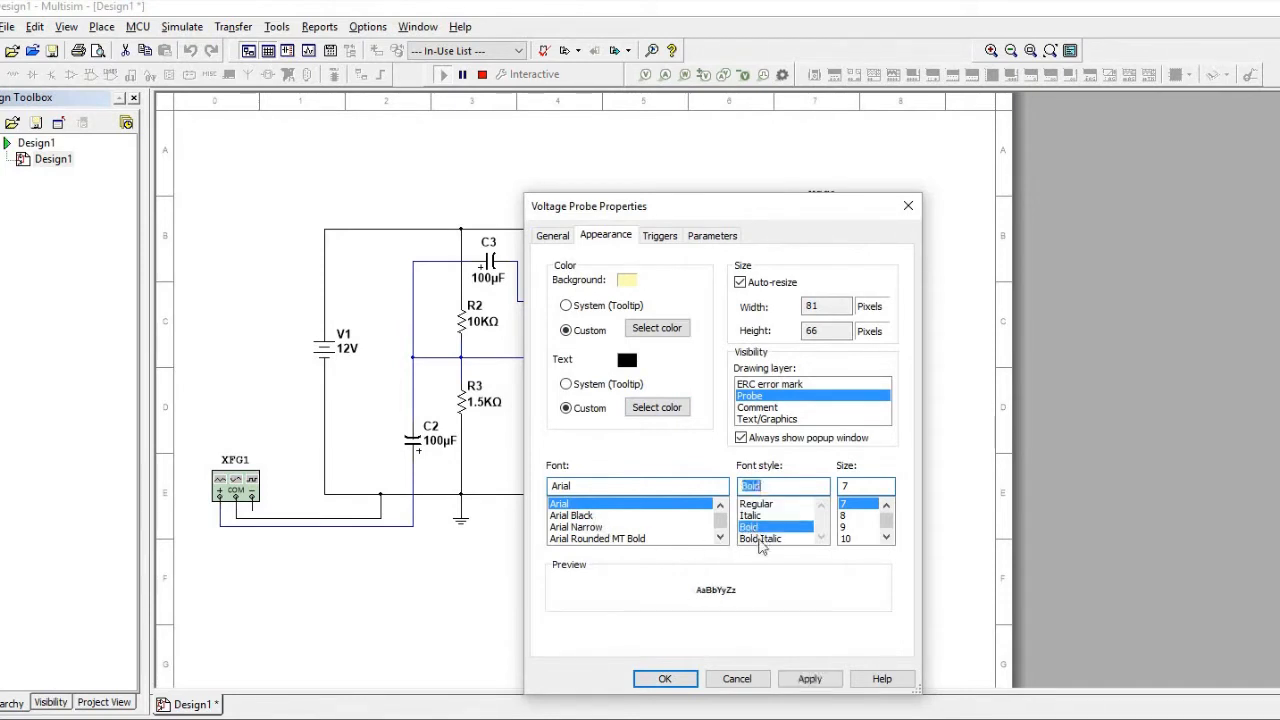
pyautogui.click(576, 516)
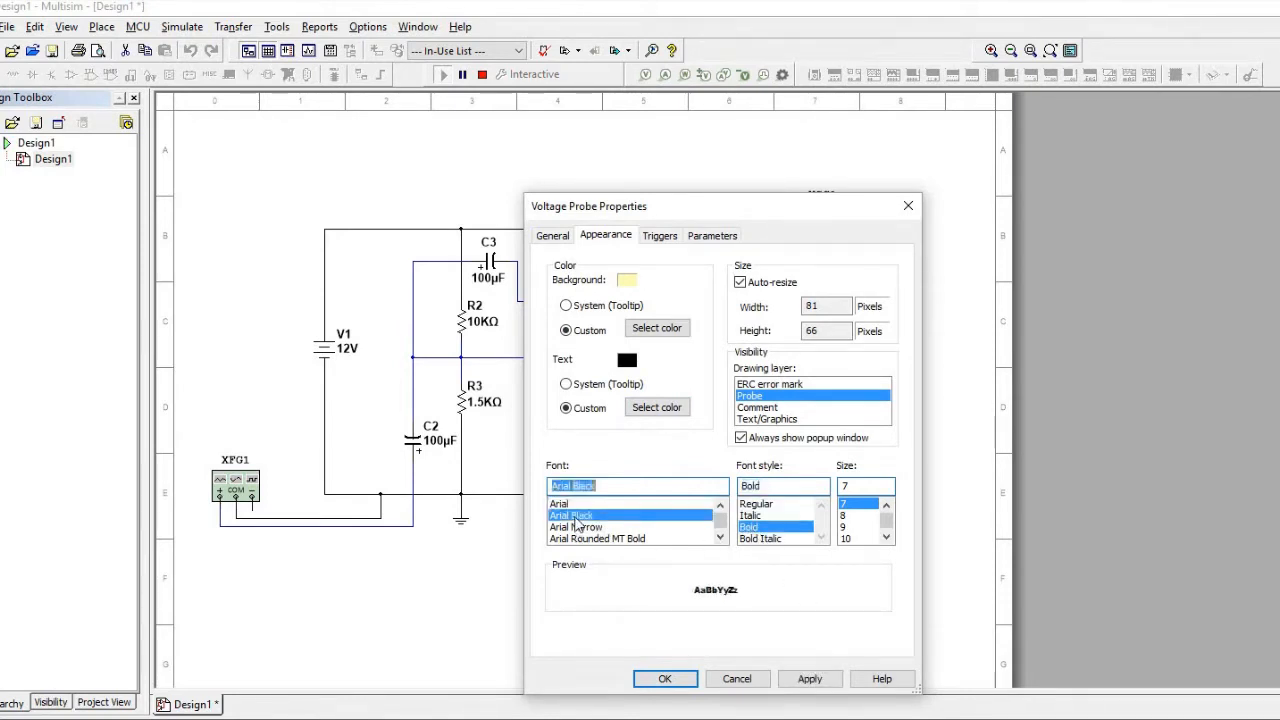
pyautogui.click(786, 681)
pyautogui.click(692, 678)
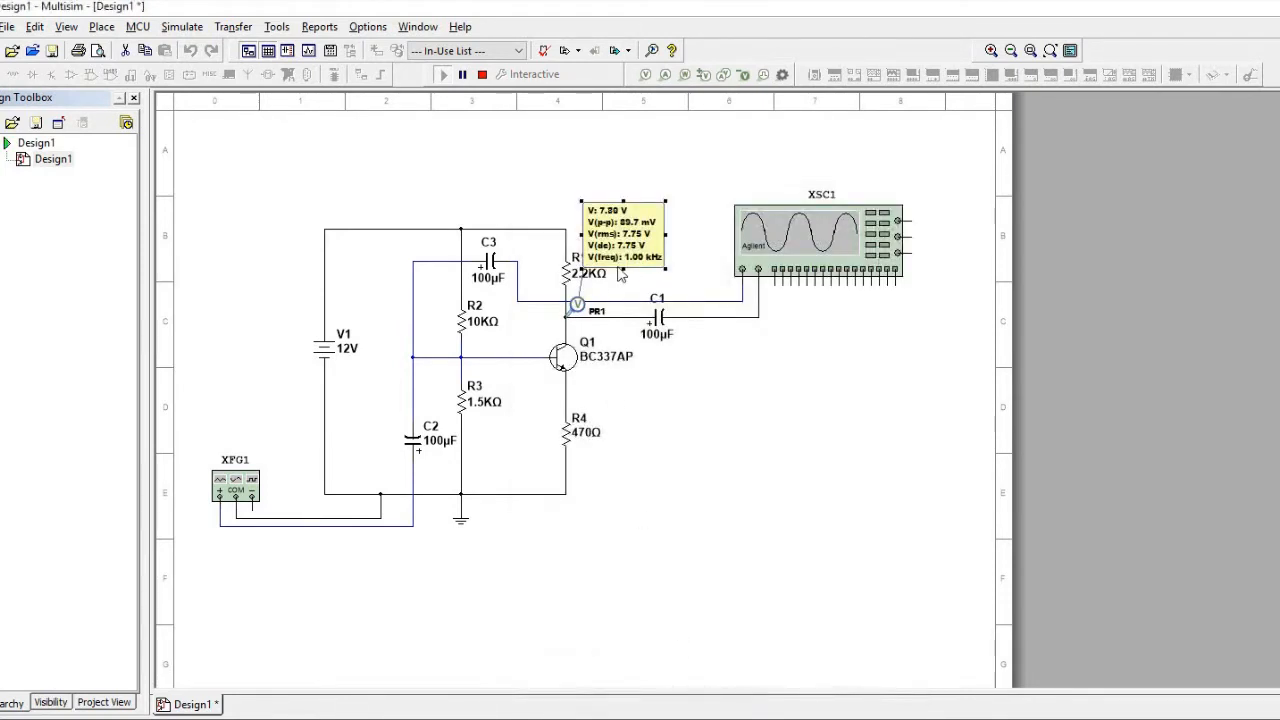
# Place a voltage probe on Q1's base node between R2 and R3 and set its text to Arial Black, Bold.
pyautogui.click(645, 75)
pyautogui.click(481, 345)
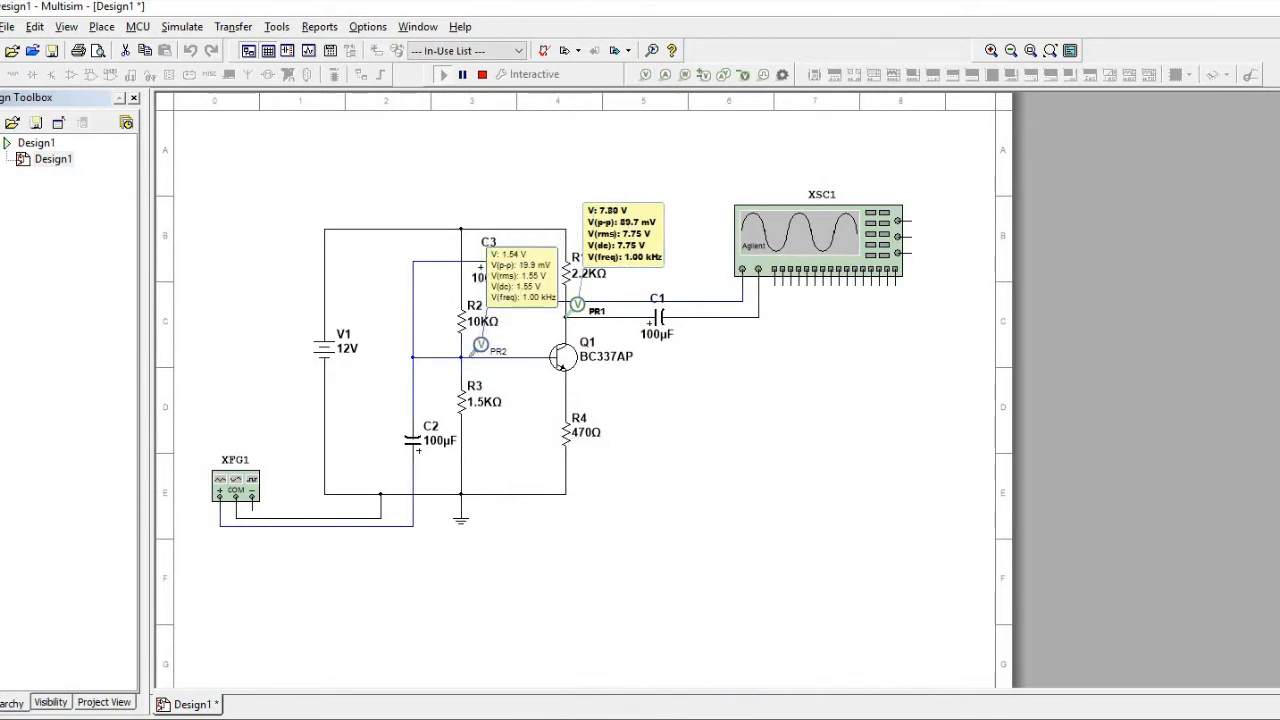
pyautogui.doubleClick(473, 346)
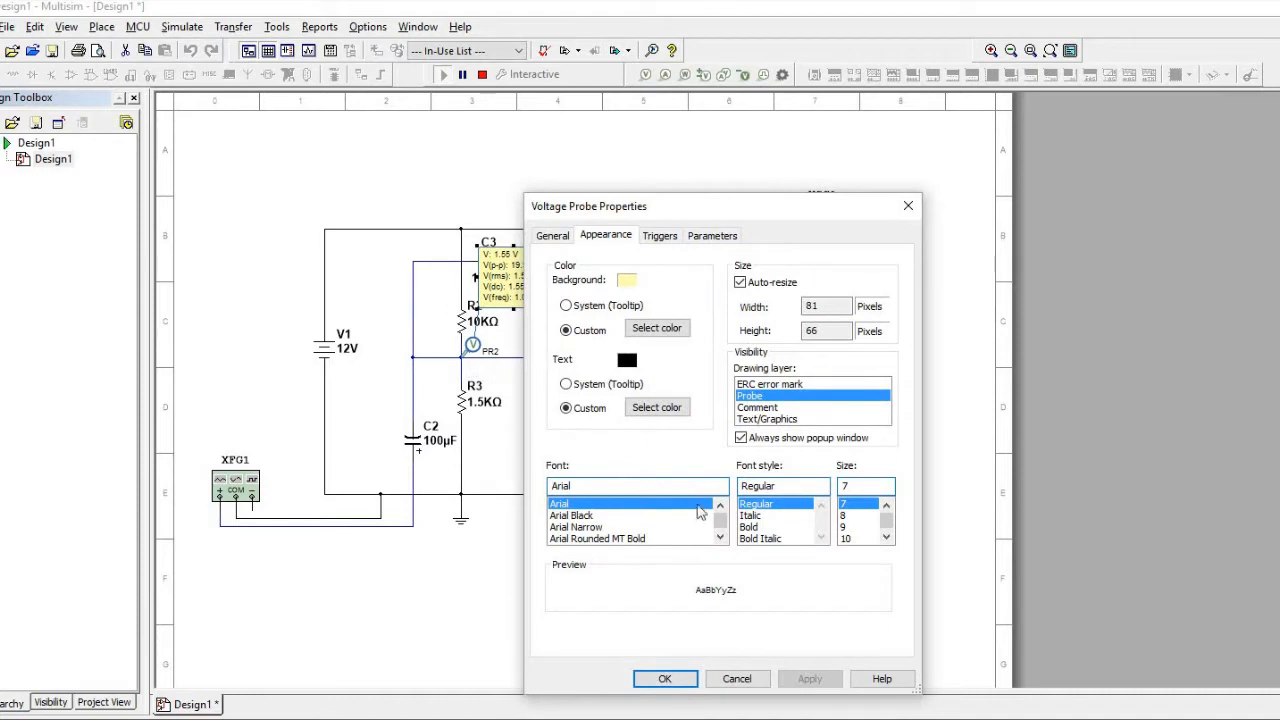
pyautogui.click(584, 516)
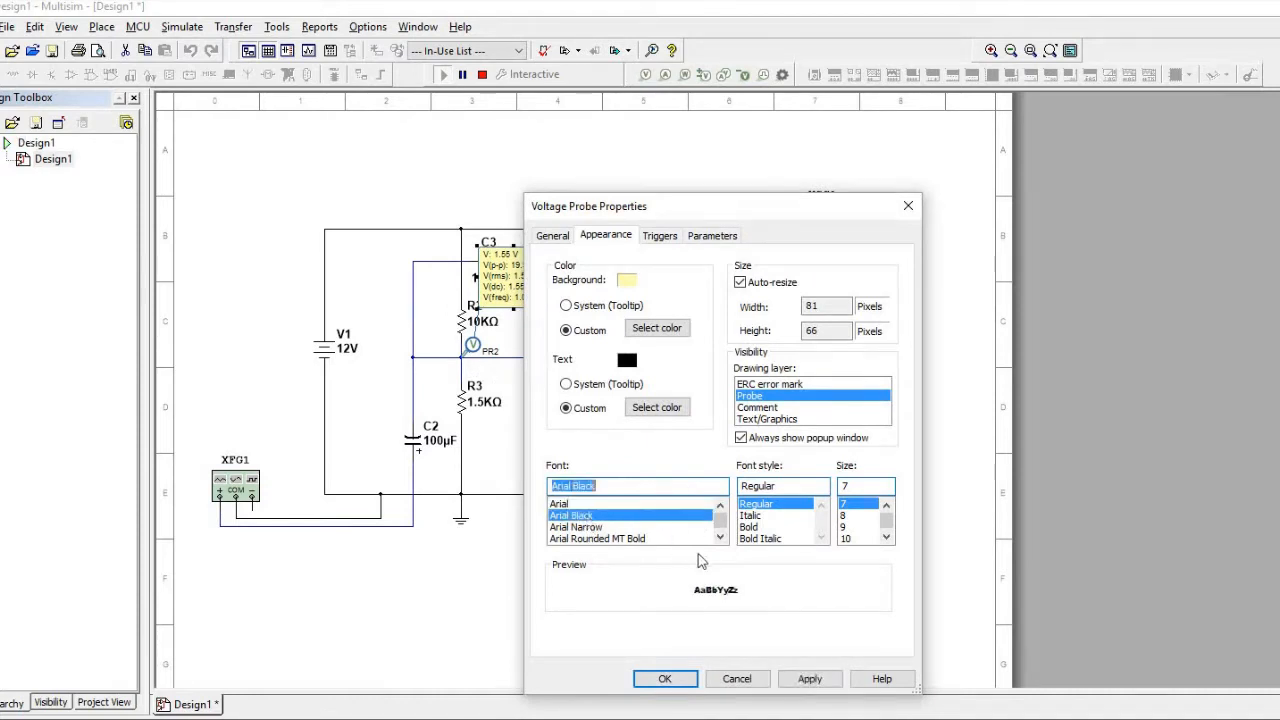
pyautogui.click(748, 527)
pyautogui.click(810, 679)
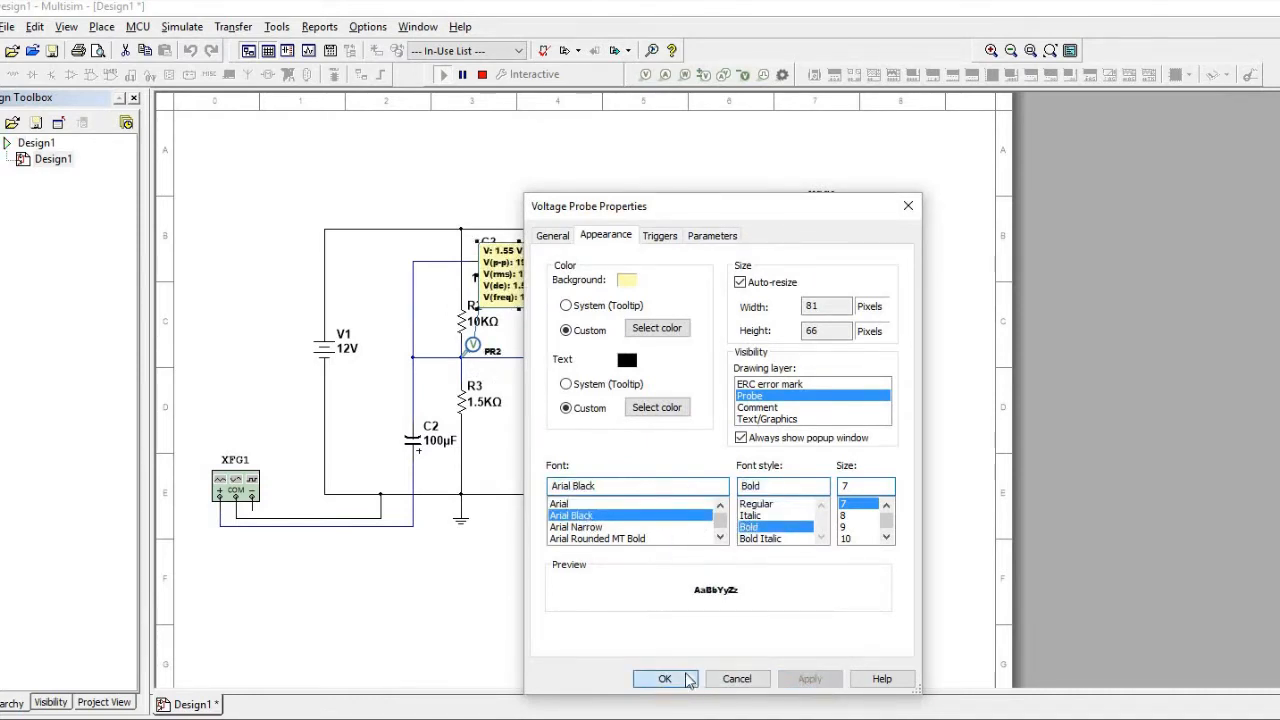
pyautogui.click(665, 679)
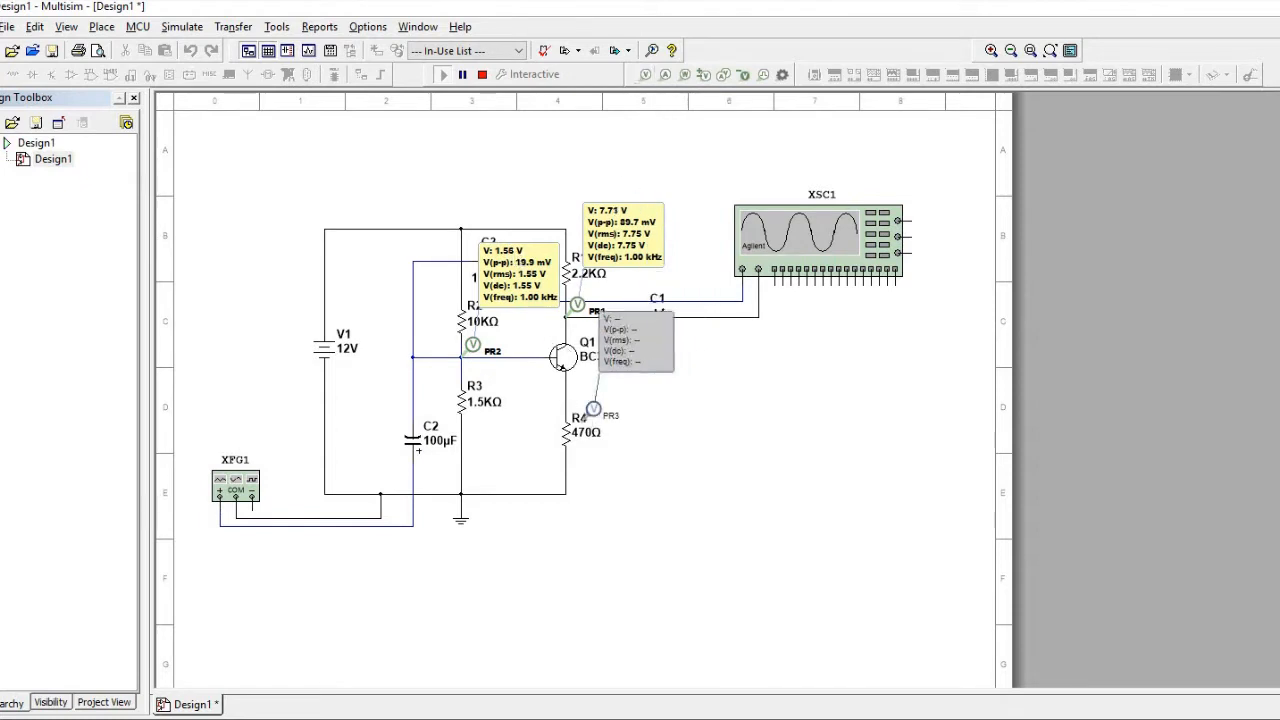
# Place a voltage probe on Q1's emitter node above R4 and set its text to Arial Black, Bold.
pyautogui.click(565, 399)
pyautogui.doubleClick(564, 399)
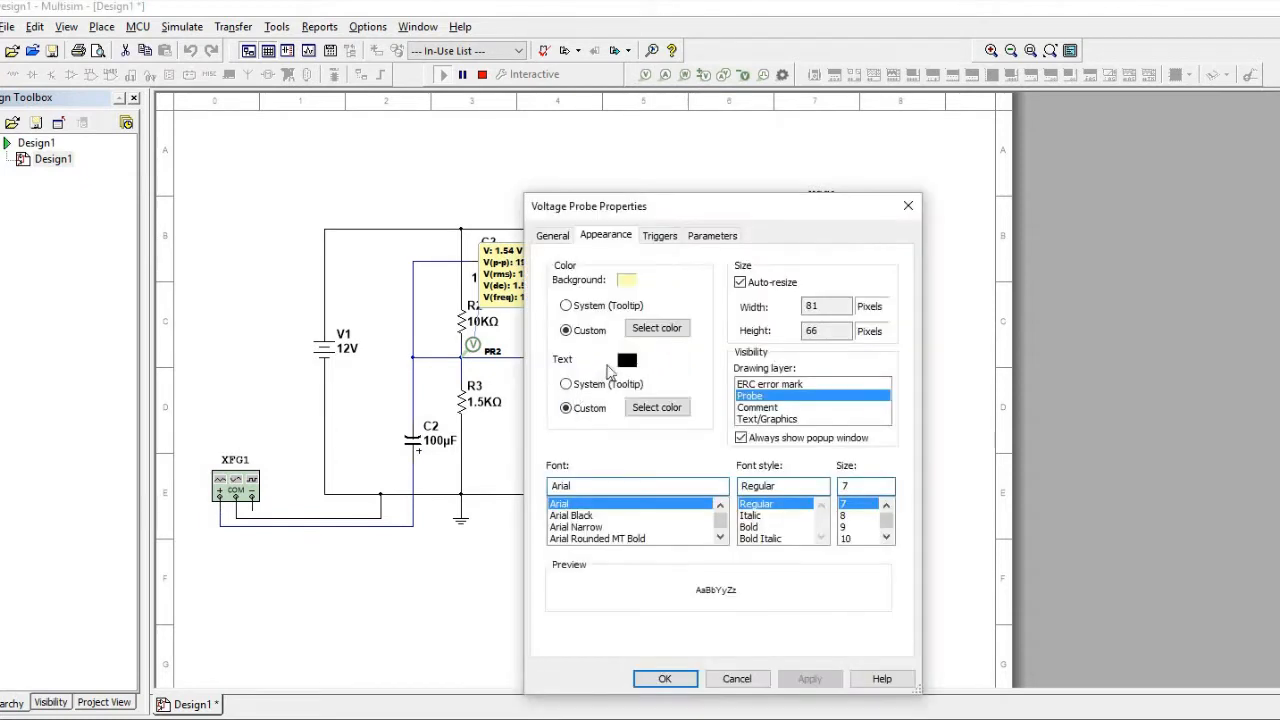
pyautogui.click(580, 515)
pyautogui.click(750, 527)
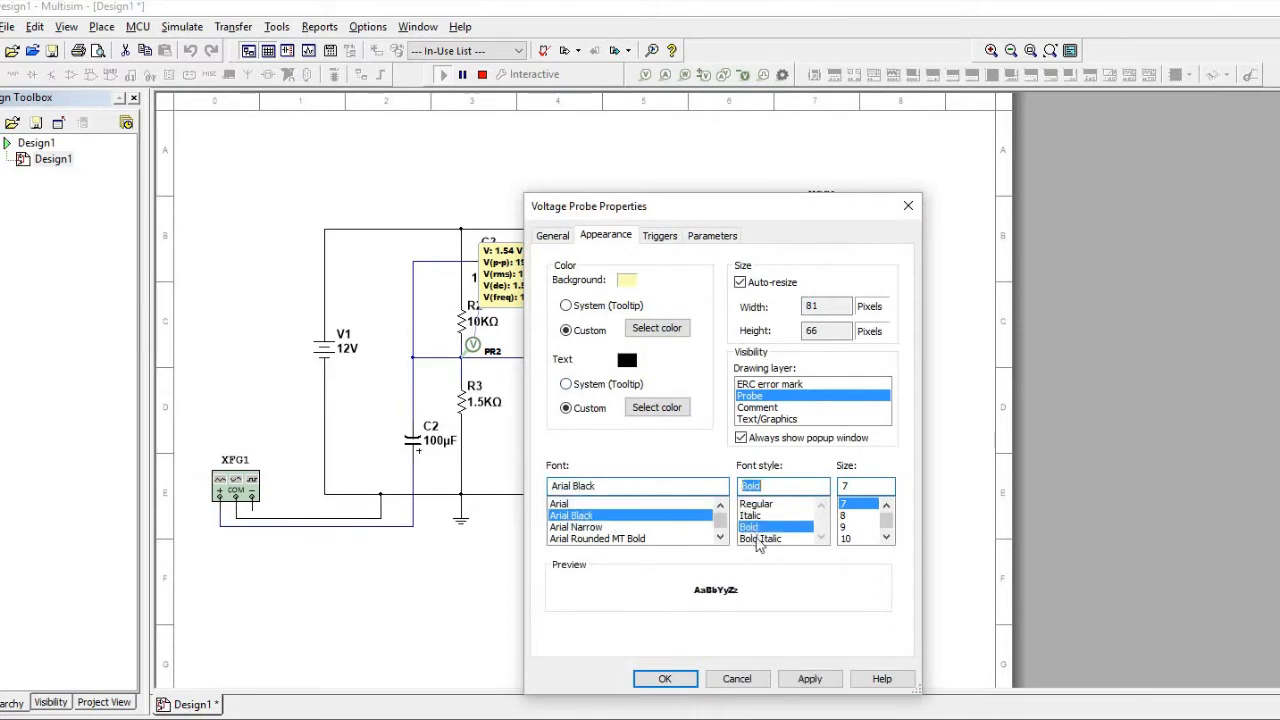
pyautogui.click(810, 678)
pyautogui.click(664, 678)
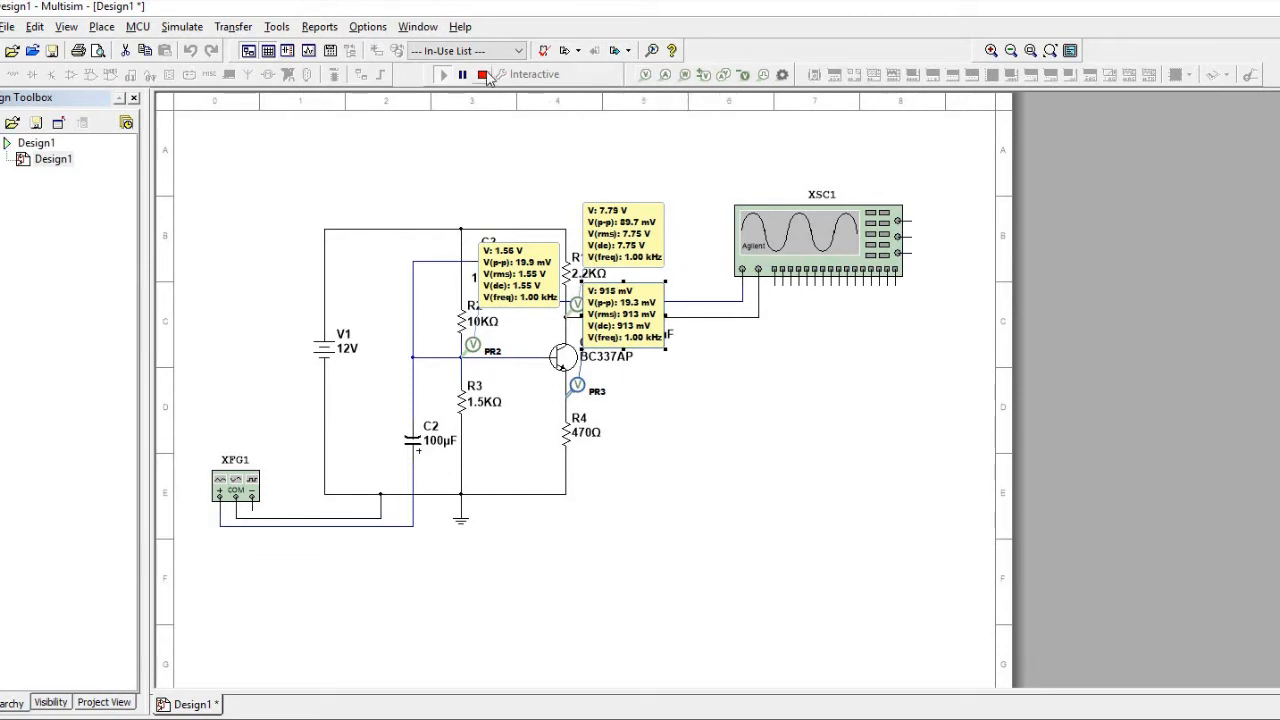
# Stop the simulation and delete the collector, emitter and base voltage probes.
pyautogui.click(482, 74)
pyautogui.press('Delete')
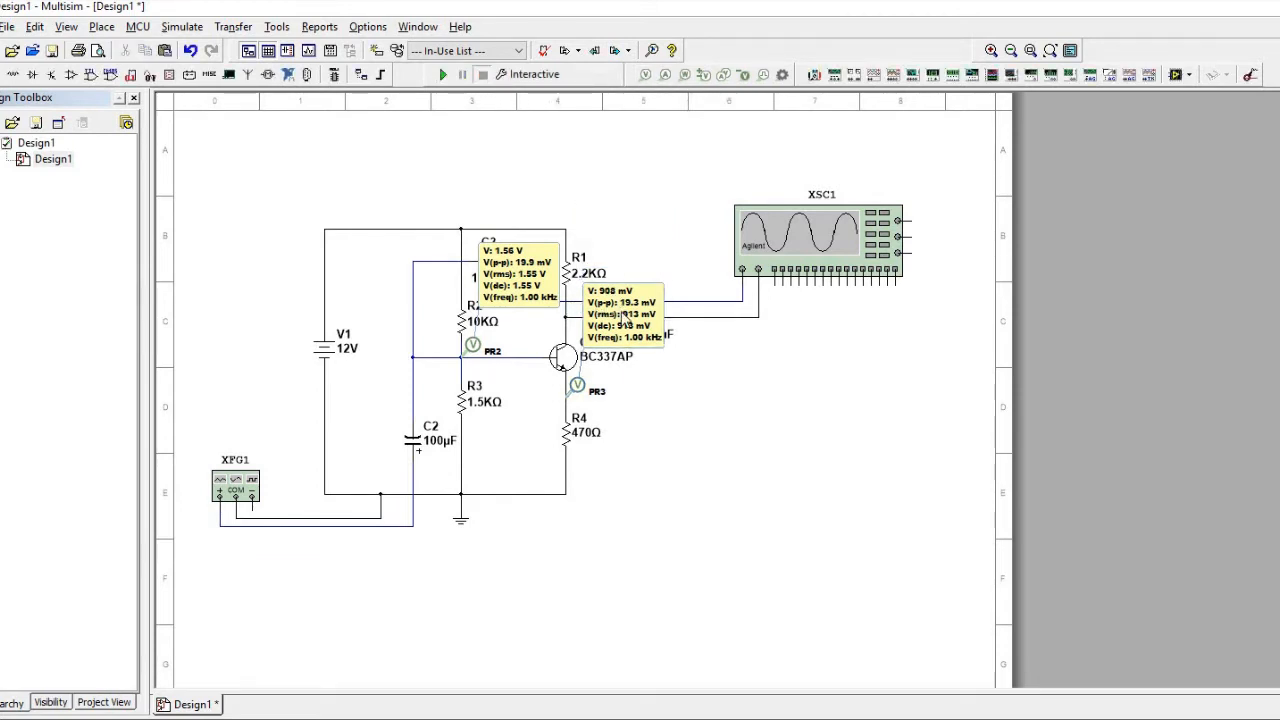
pyautogui.click(619, 292)
pyautogui.press('Delete')
pyautogui.click(511, 275)
pyautogui.press('Delete')
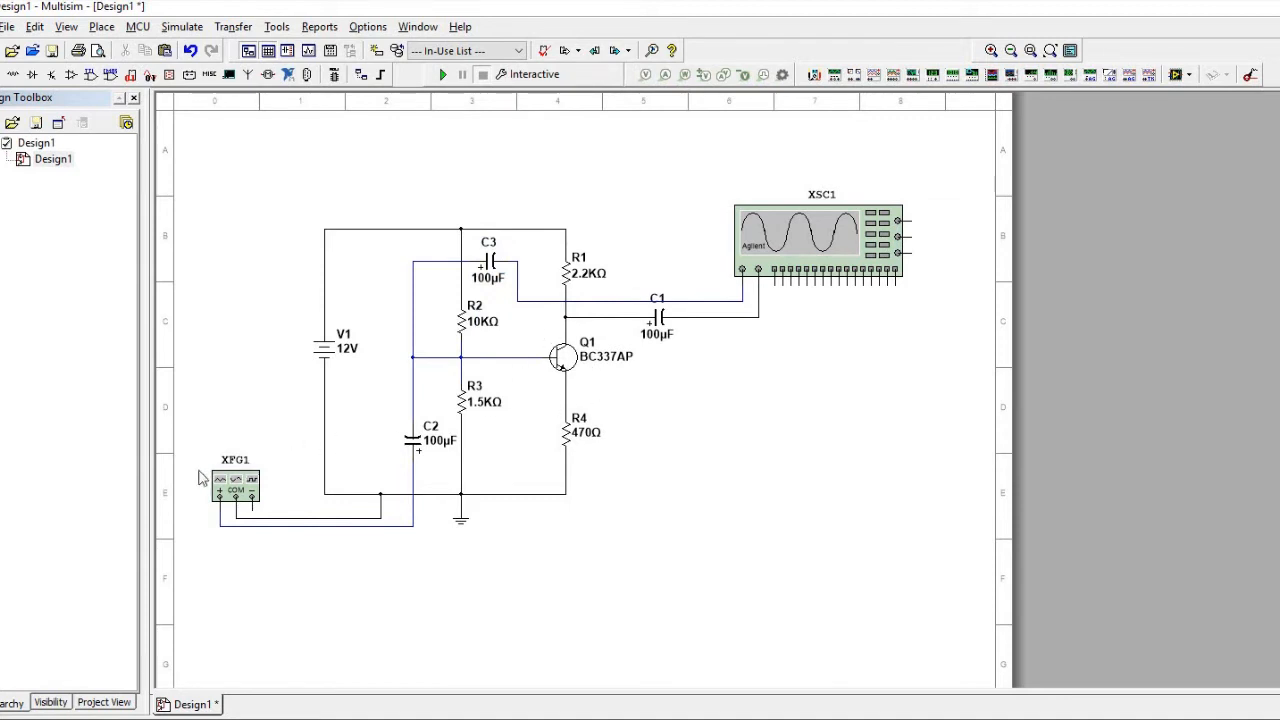
# Examine the waveform, frequency, amplitude and offset settings of function generator XFG1, then close them.
pyautogui.click(250, 494)
pyautogui.doubleClick(250, 494)
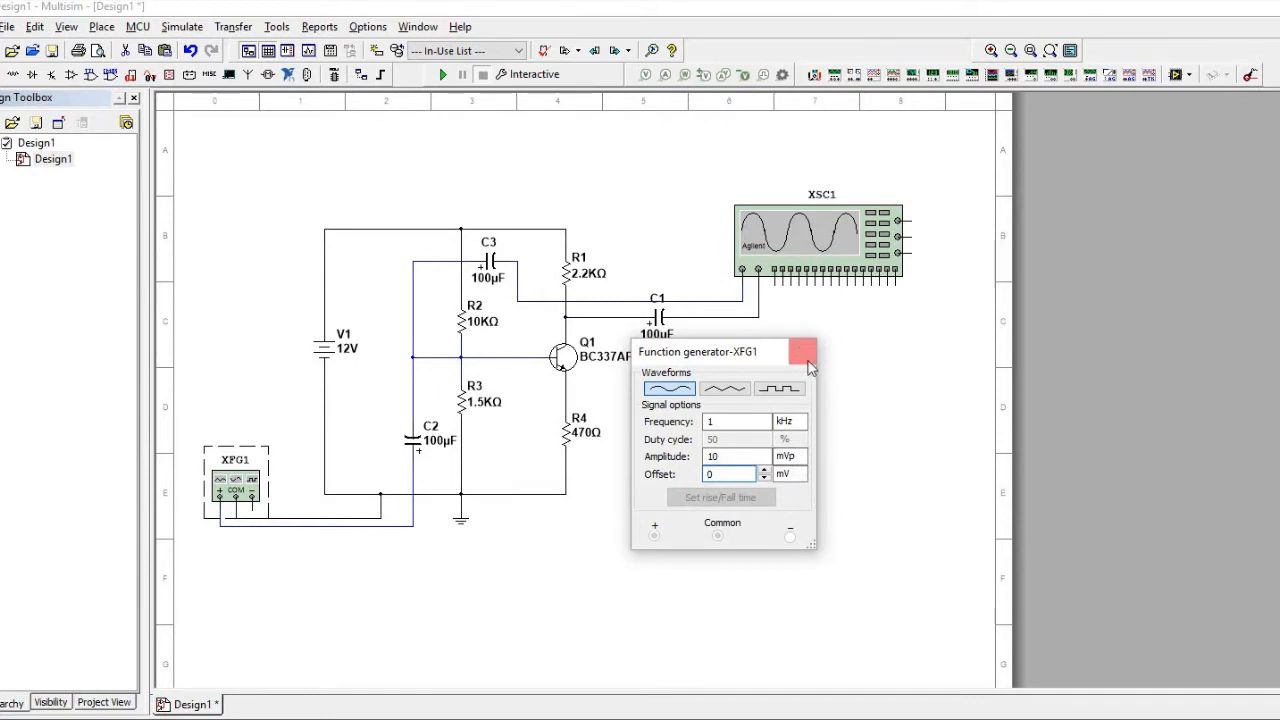
pyautogui.click(802, 351)
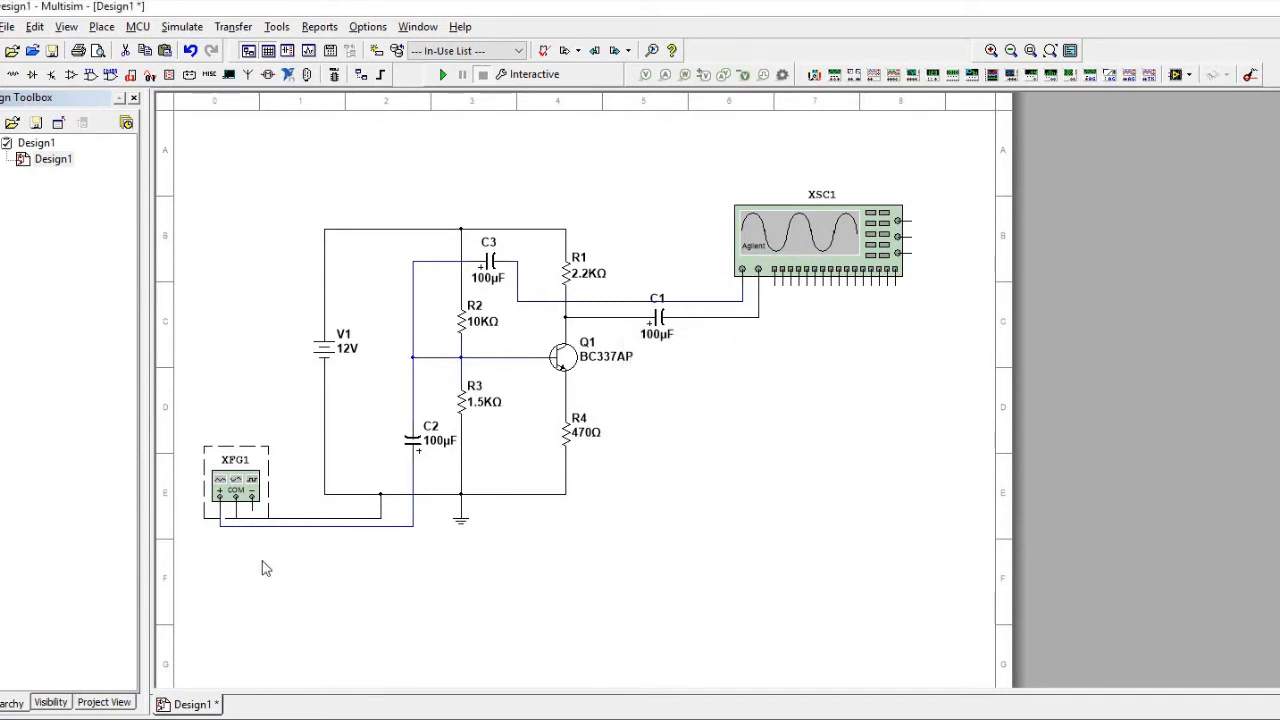
pyautogui.click(309, 588)
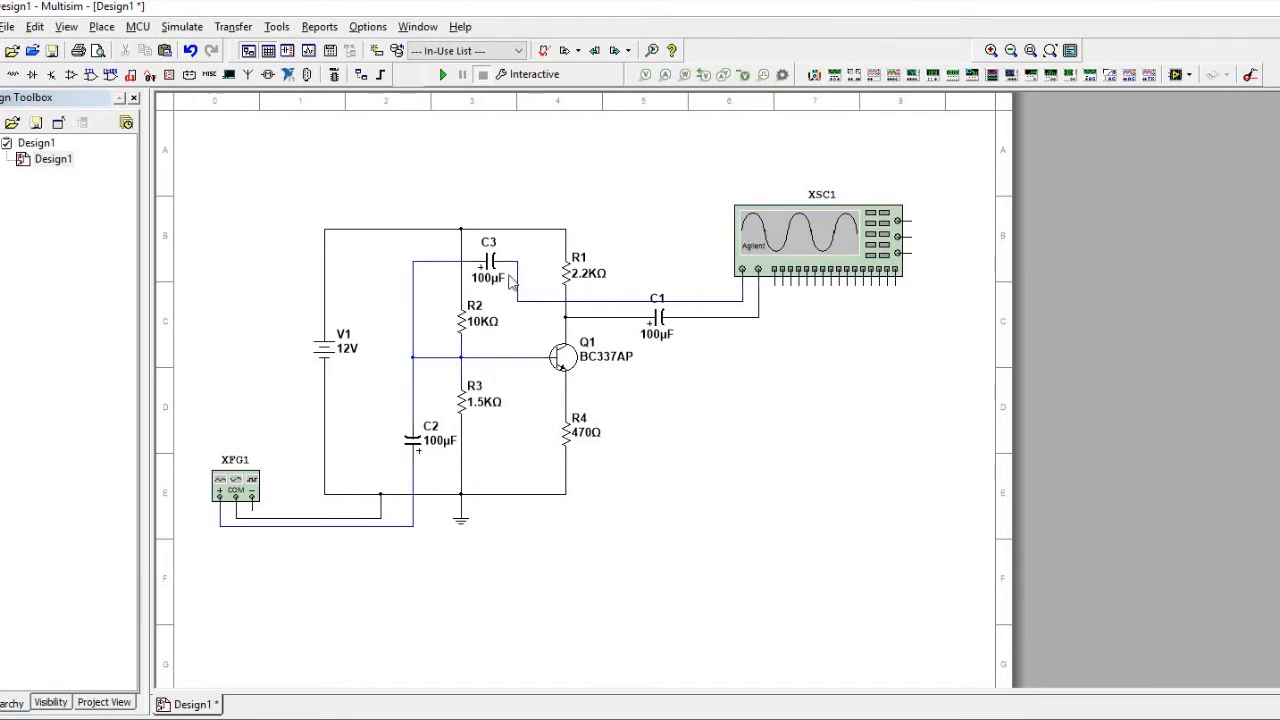
# Open the front panel of oscilloscope XSC1 and start the simulation.
pyautogui.click(413, 357)
pyautogui.doubleClick(806, 242)
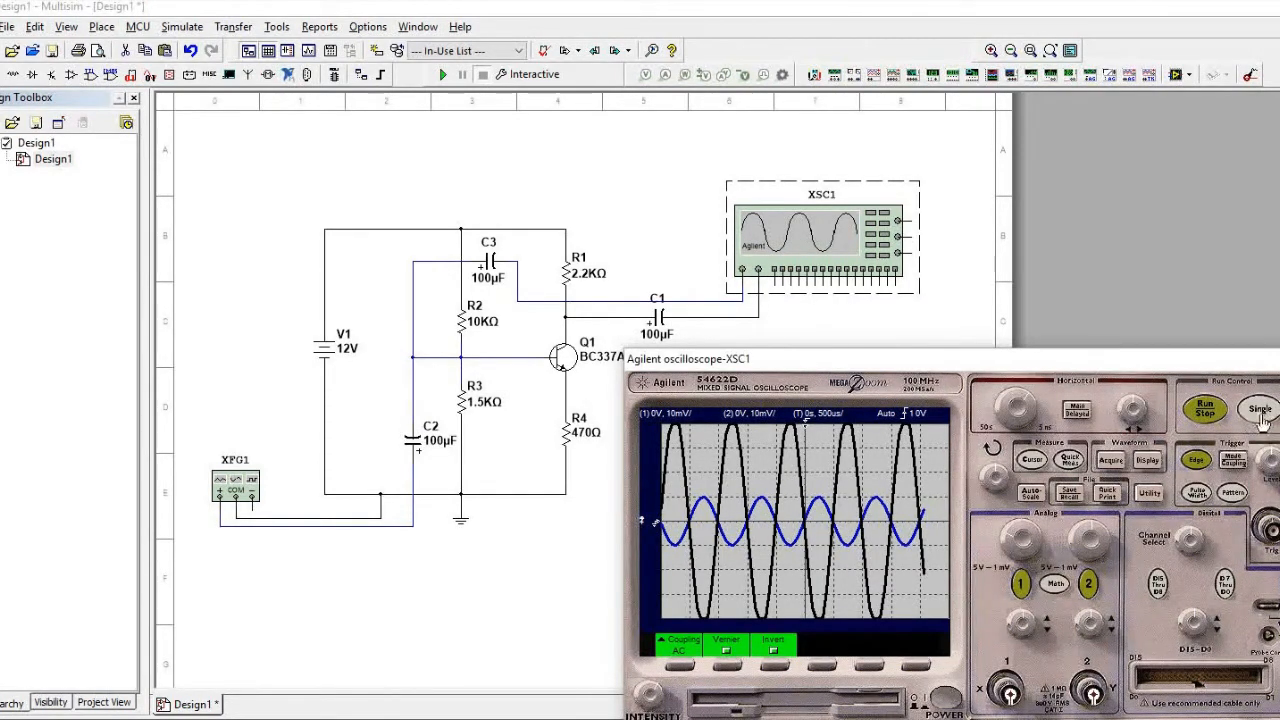
pyautogui.click(443, 76)
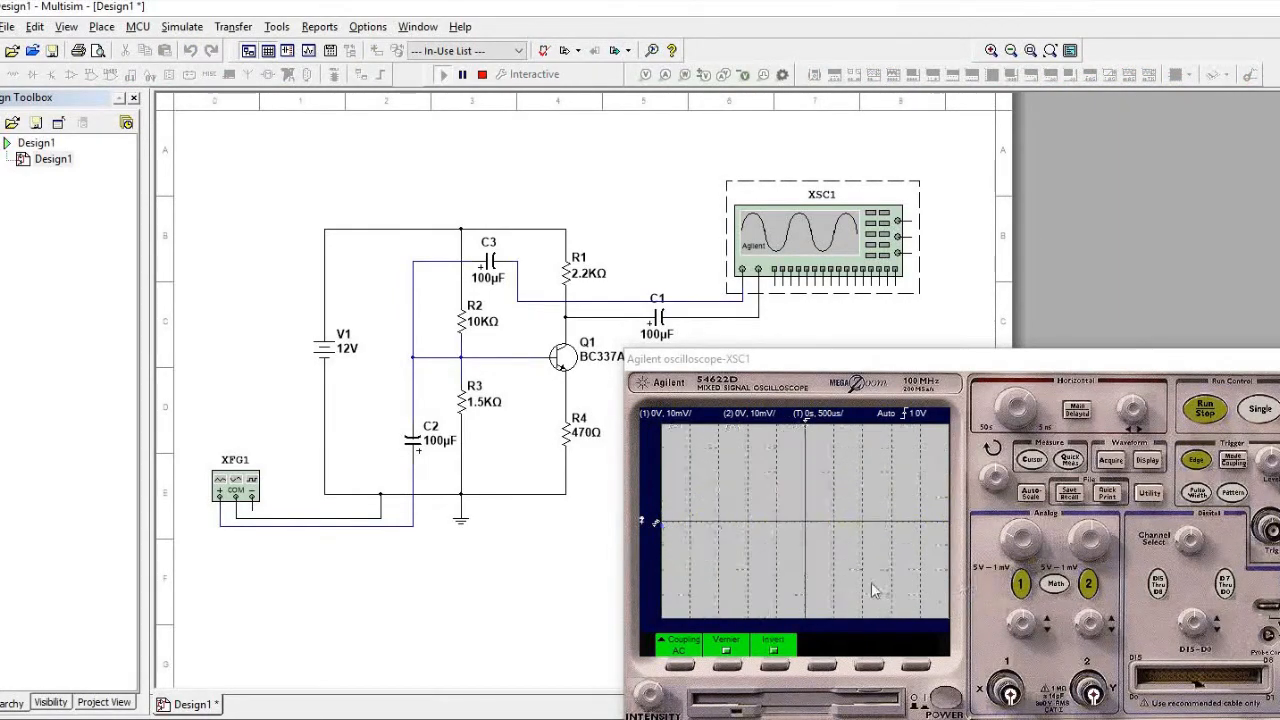
# Hide channel 2 on the oscilloscope and capture channel 1's input waveform as single sweeps.
pyautogui.click(1089, 585)
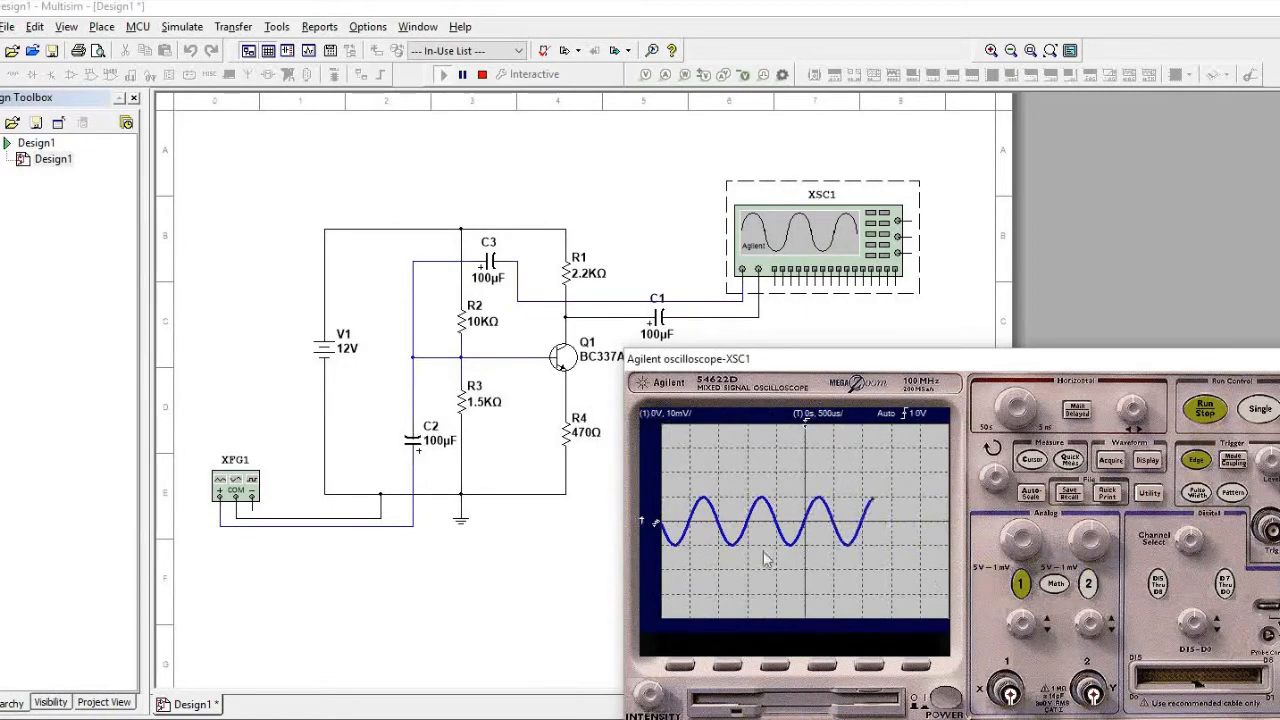
pyautogui.click(1262, 410)
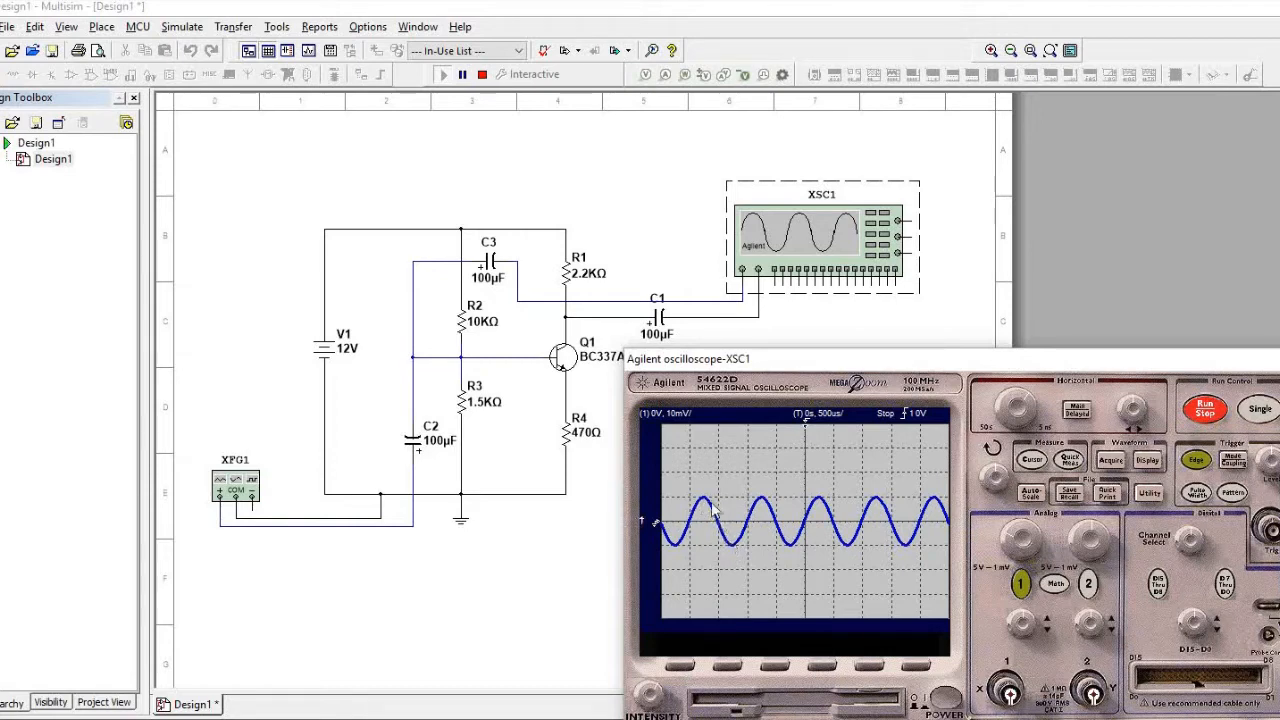
pyautogui.click(1021, 584)
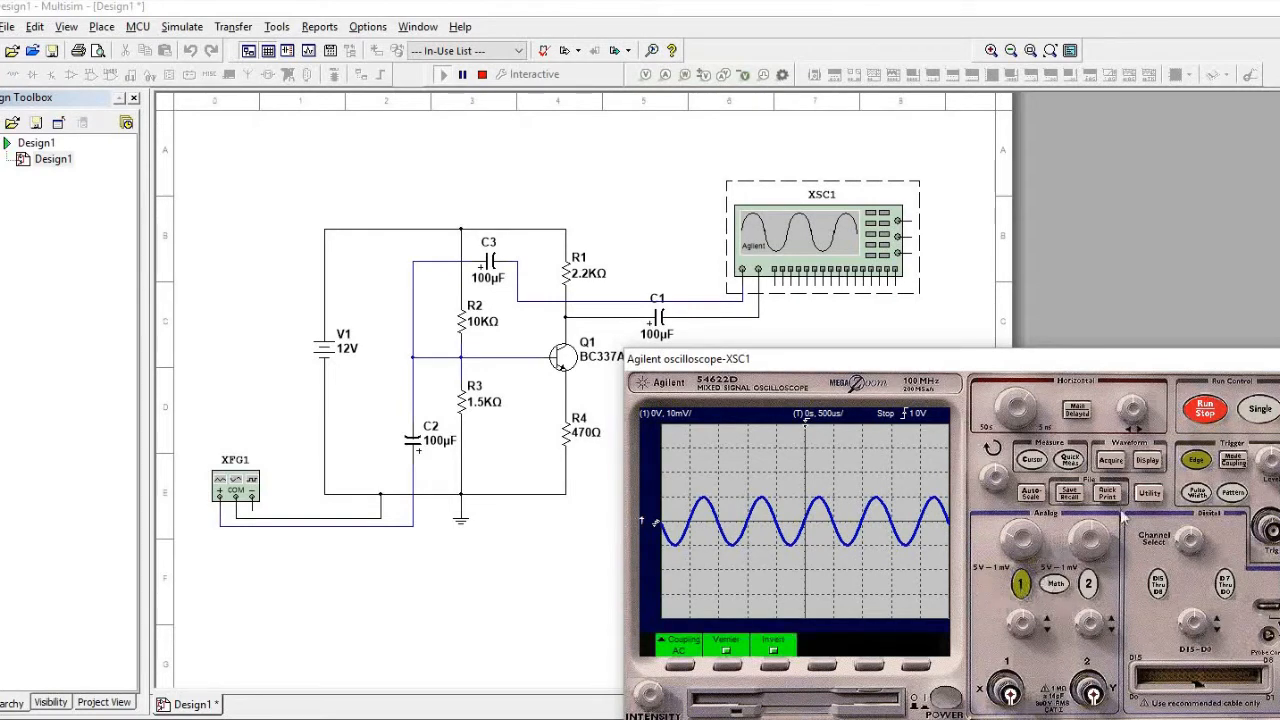
pyautogui.click(1259, 416)
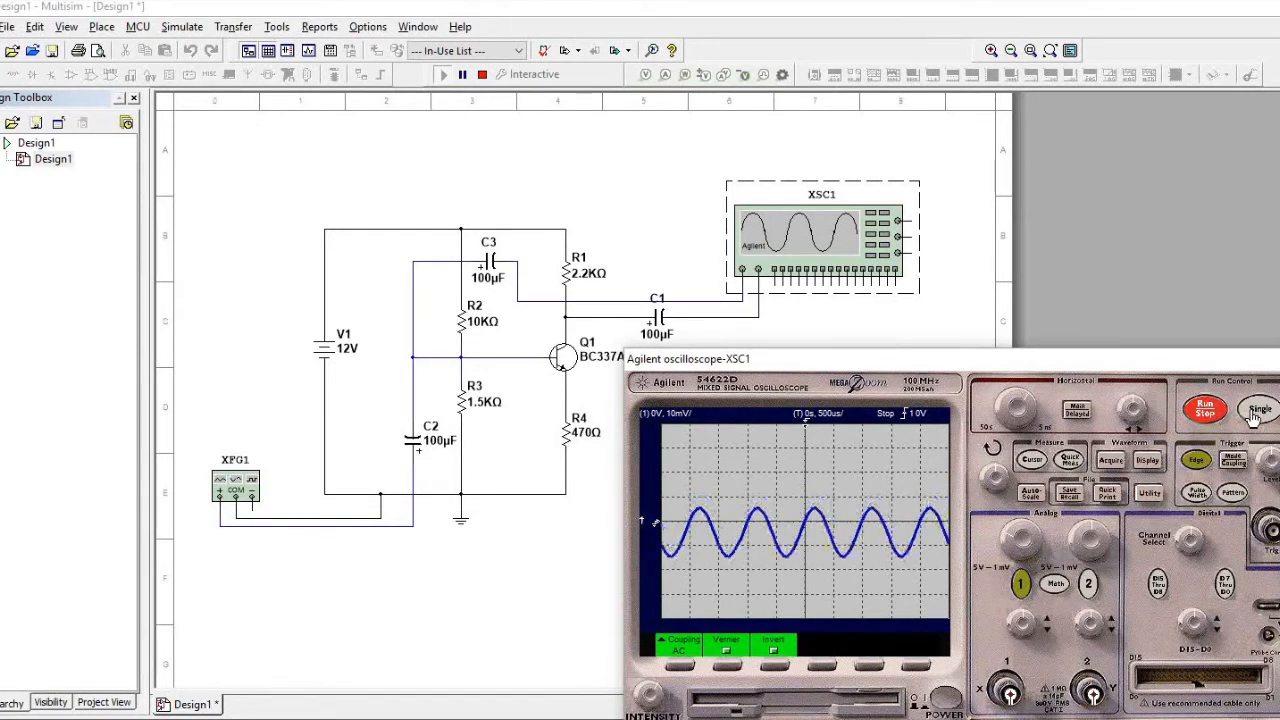
# Switch the oscilloscope display from channel 1 to channel 2 only and freeze the newly acquired output waveform.
pyautogui.click(1218, 415)
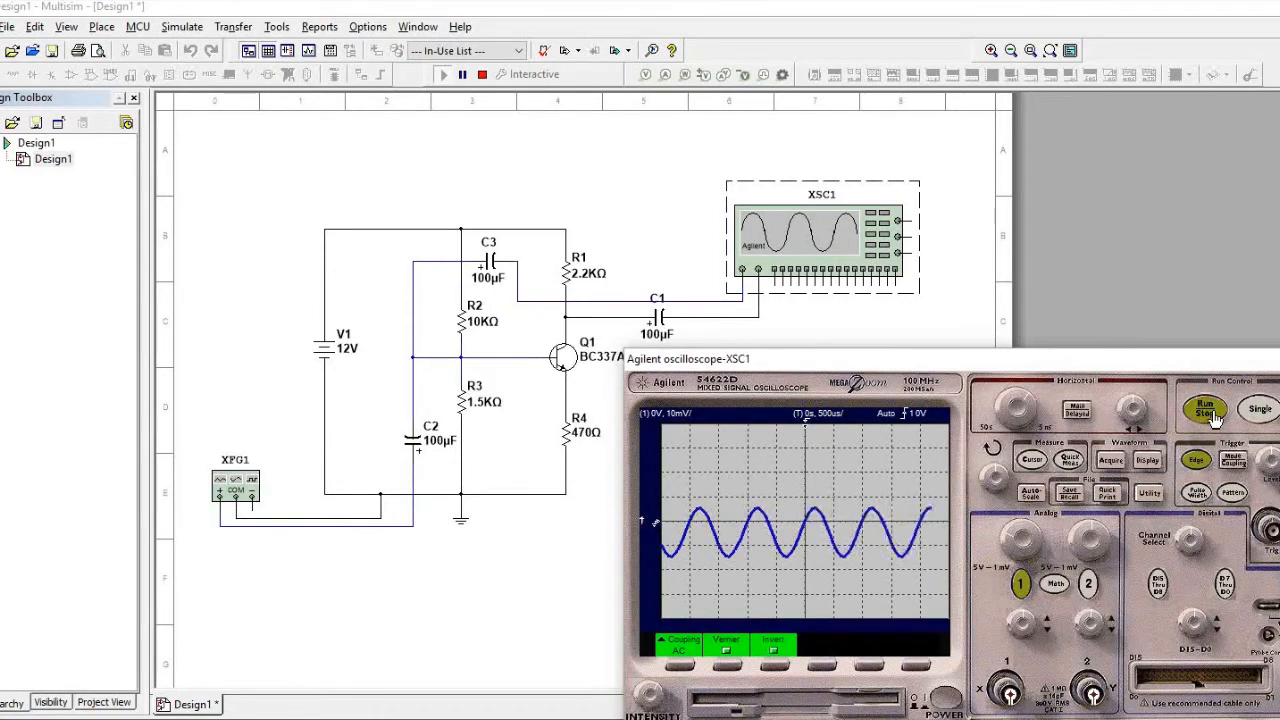
pyautogui.click(1021, 588)
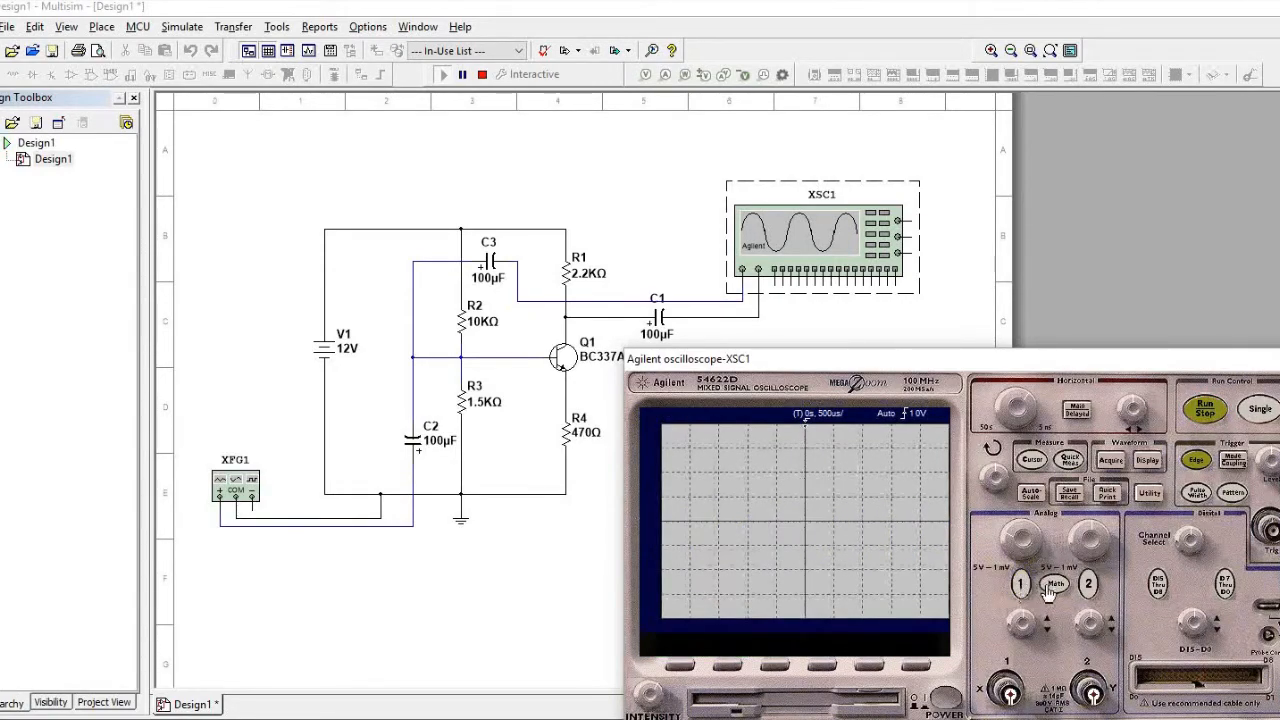
pyautogui.click(1089, 587)
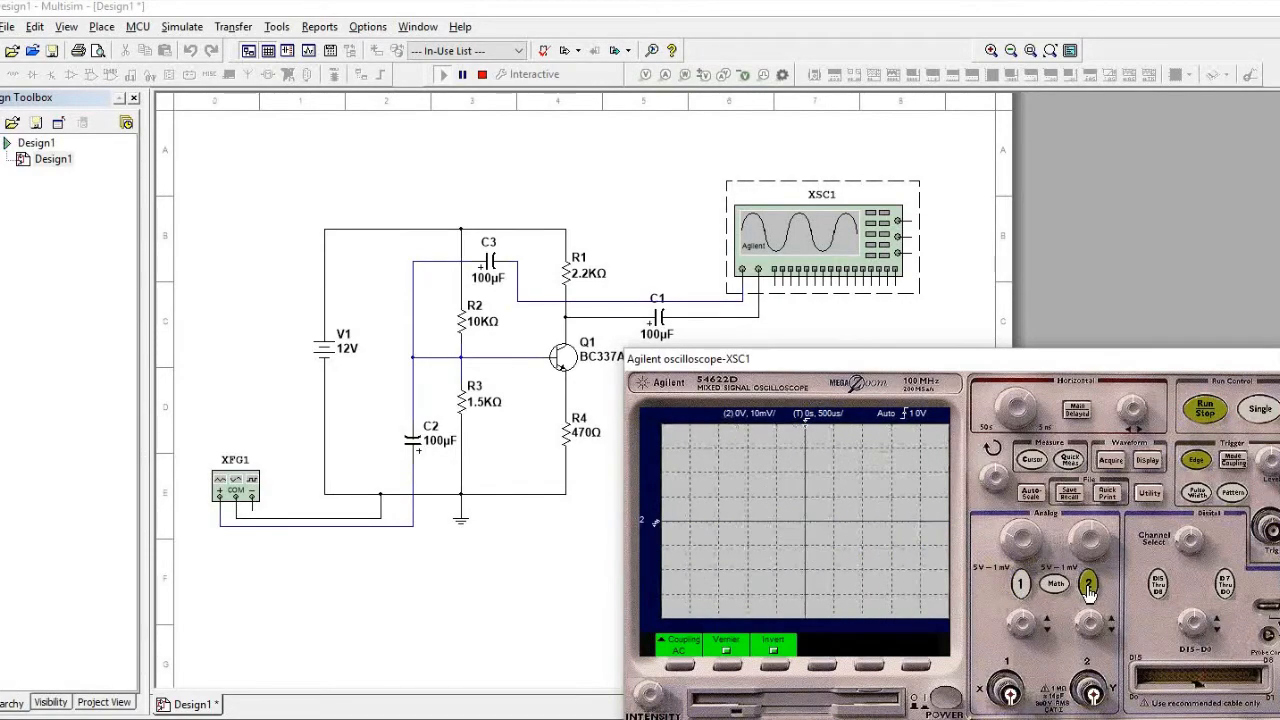
pyautogui.click(1213, 418)
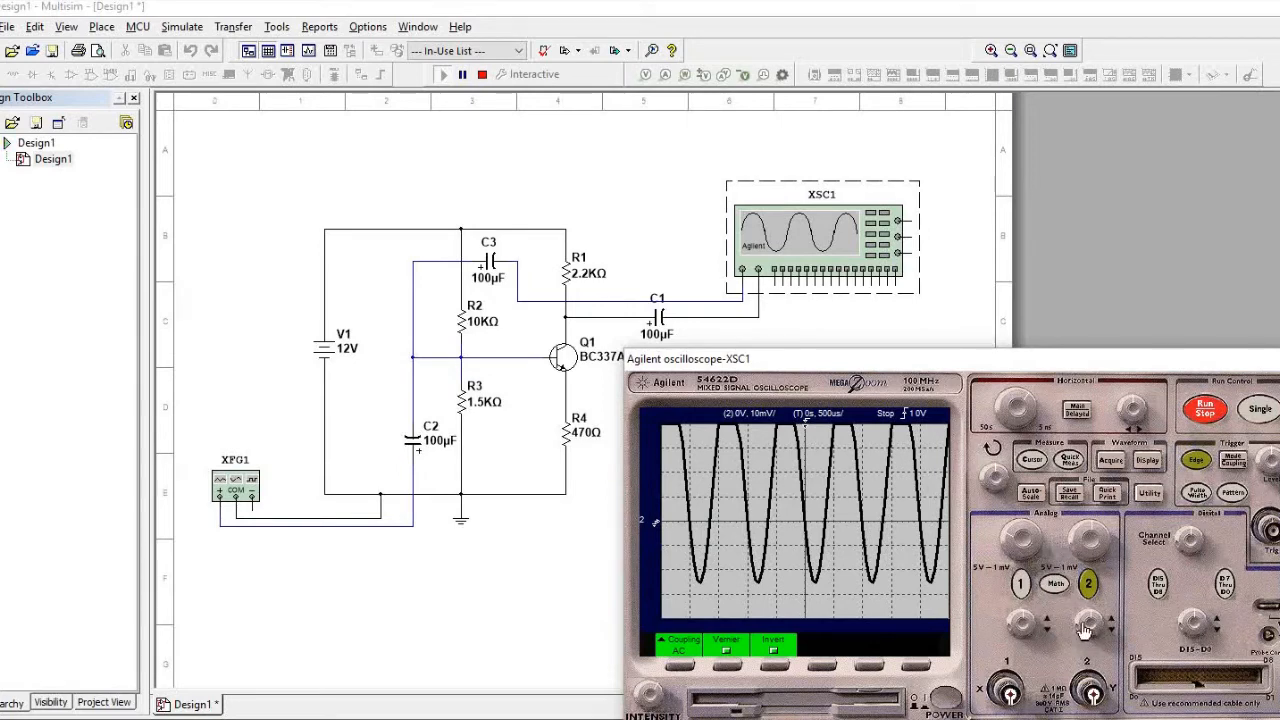
pyautogui.click(678, 666)
pyautogui.click(684, 650)
pyautogui.click(681, 666)
pyautogui.click(674, 628)
# Shift channel 2's trace to a vertical position of 17.5 mV.
pyautogui.click(1088, 622)
pyautogui.moveTo(1088, 622)
pyautogui.mouseDown()
pyautogui.moveTo(1092, 641)
pyautogui.moveTo(1110, 632)
pyautogui.moveTo(1097, 620)
pyautogui.moveTo(1084, 642)
pyautogui.moveTo(1099, 640)
pyautogui.mouseUp()
pyautogui.scroll(2, 1105, 635)
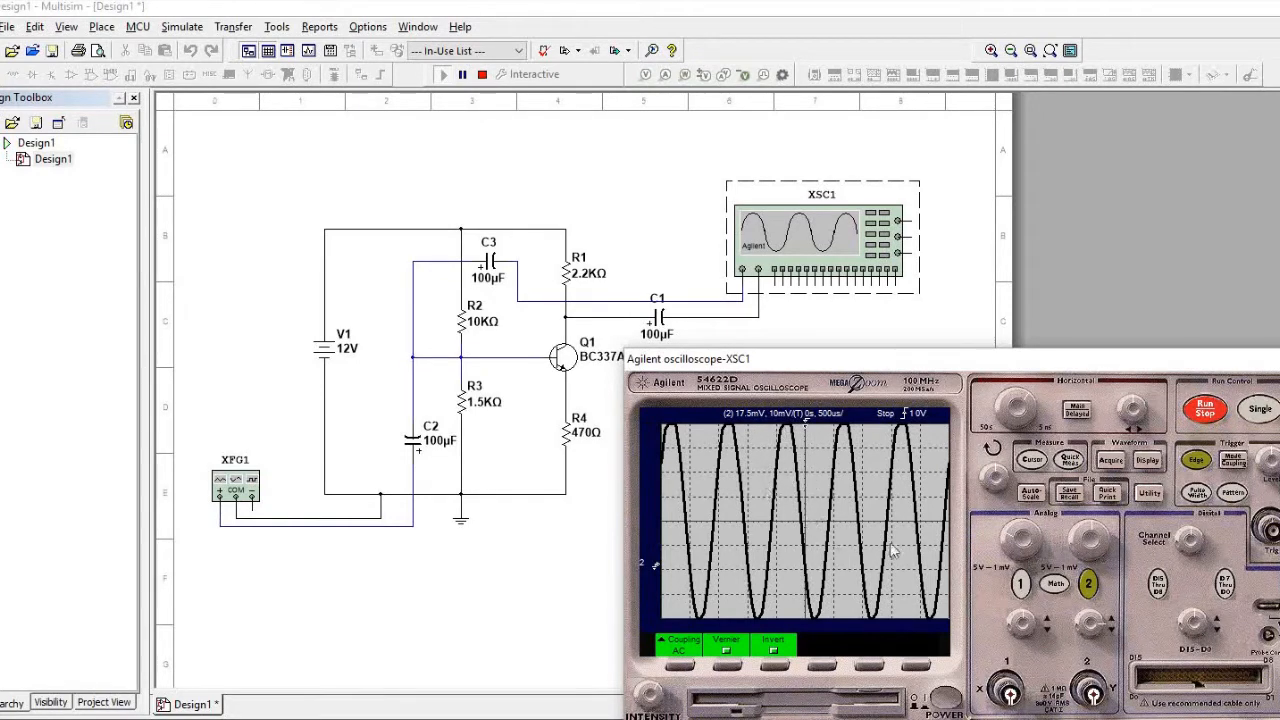
# Set channel 2's vertical scale to 20 mV per division and its vertical position to 14.36 mV.
pyautogui.moveTo(1088, 532); pyautogui.dragTo(1068, 530)
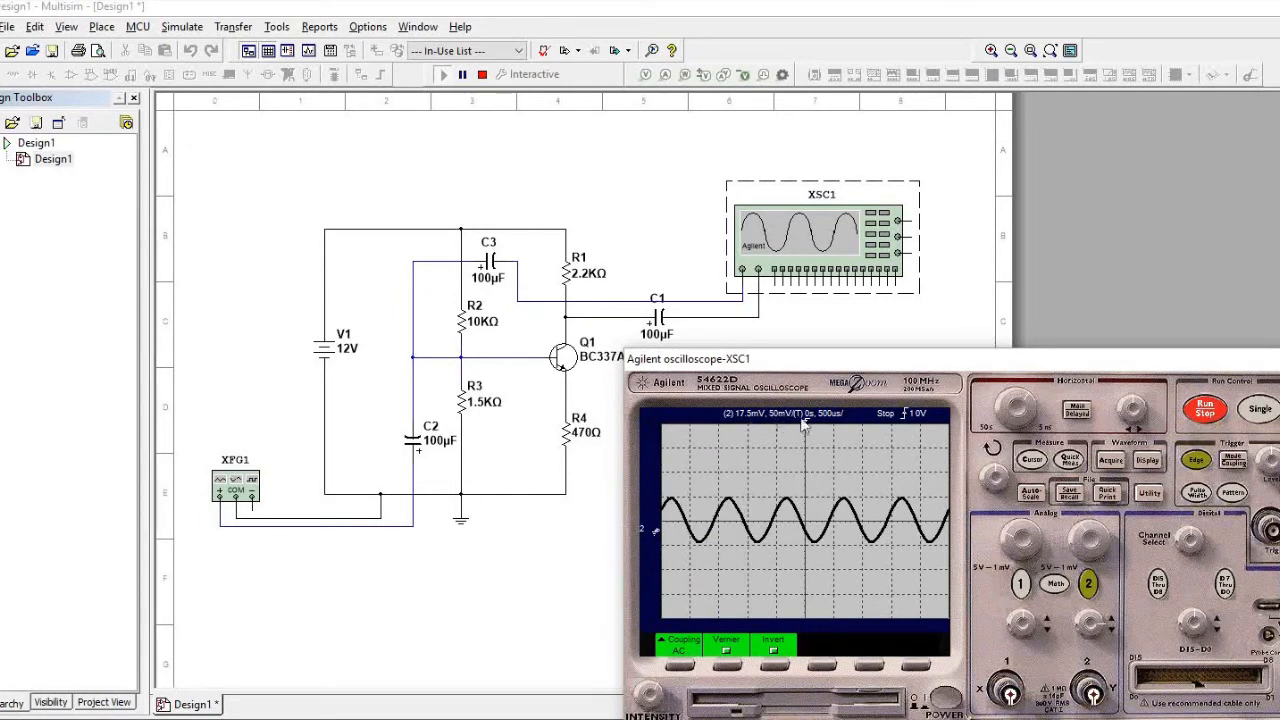
pyautogui.moveTo(1084, 538); pyautogui.dragTo(1082, 537)
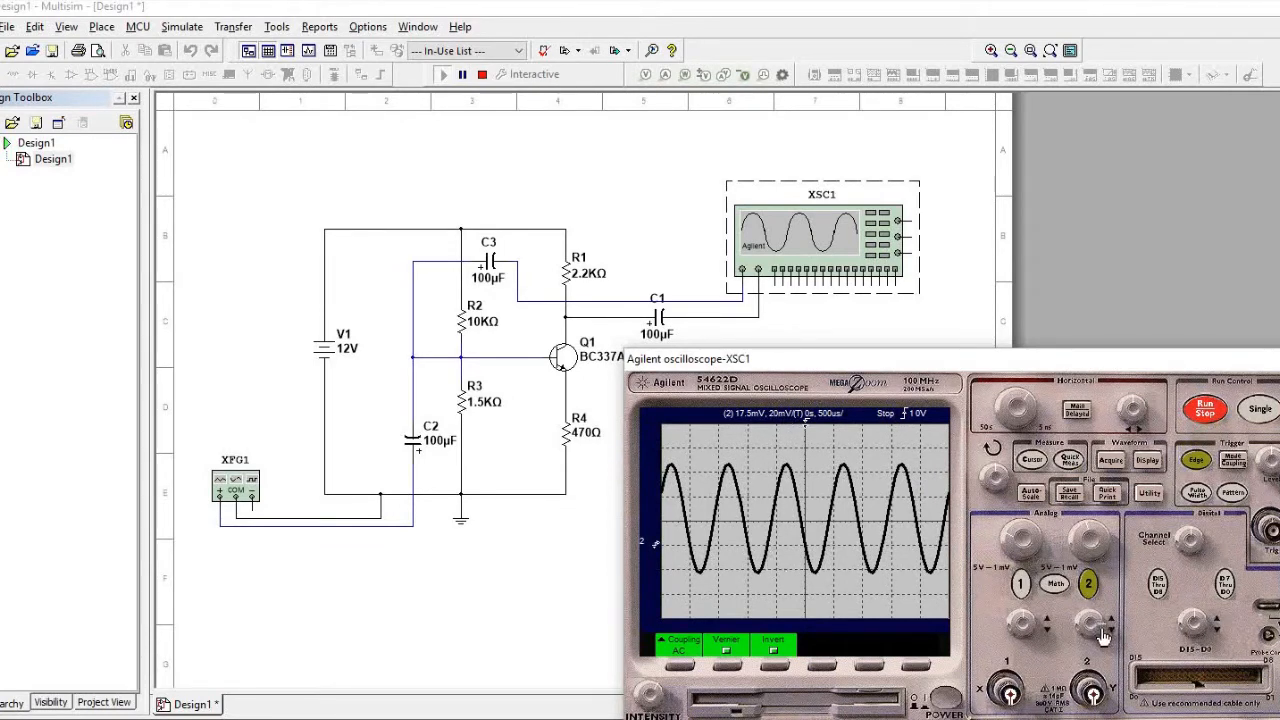
pyautogui.moveTo(1096, 628); pyautogui.dragTo(1090, 646)
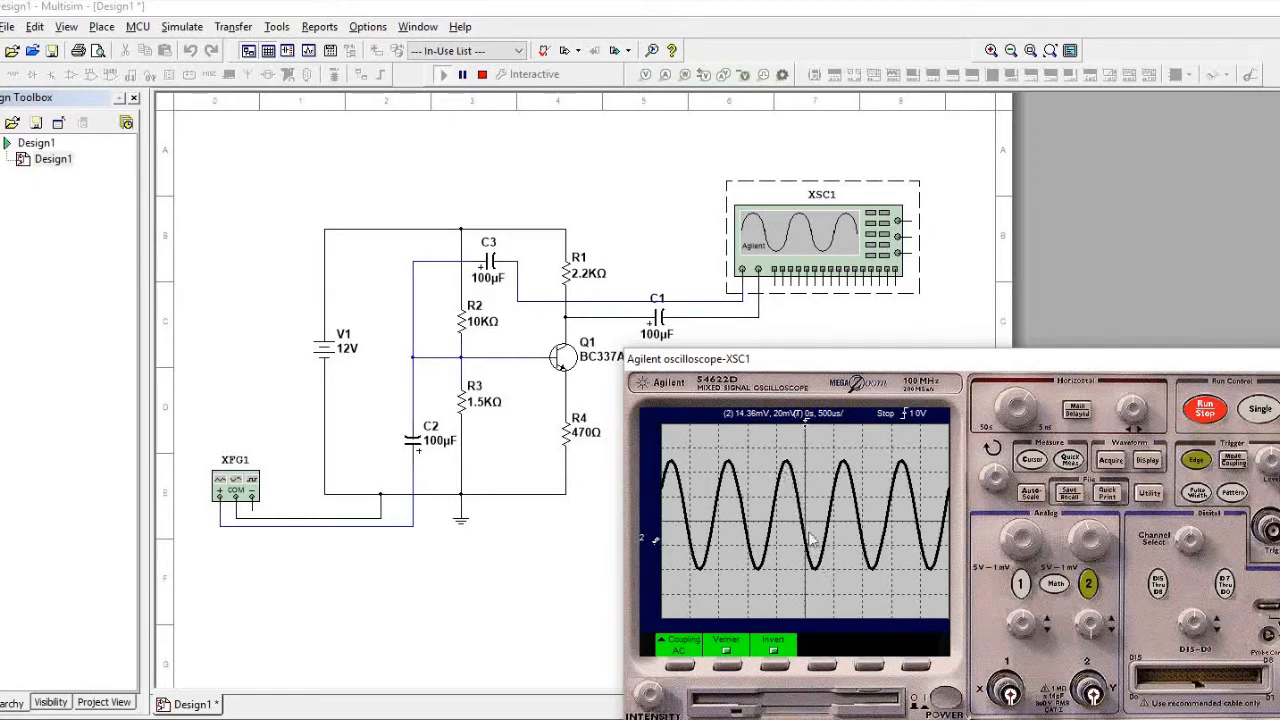
# Display channel 1's input trace together with channel 2's output trace.
pyautogui.click(1021, 584)
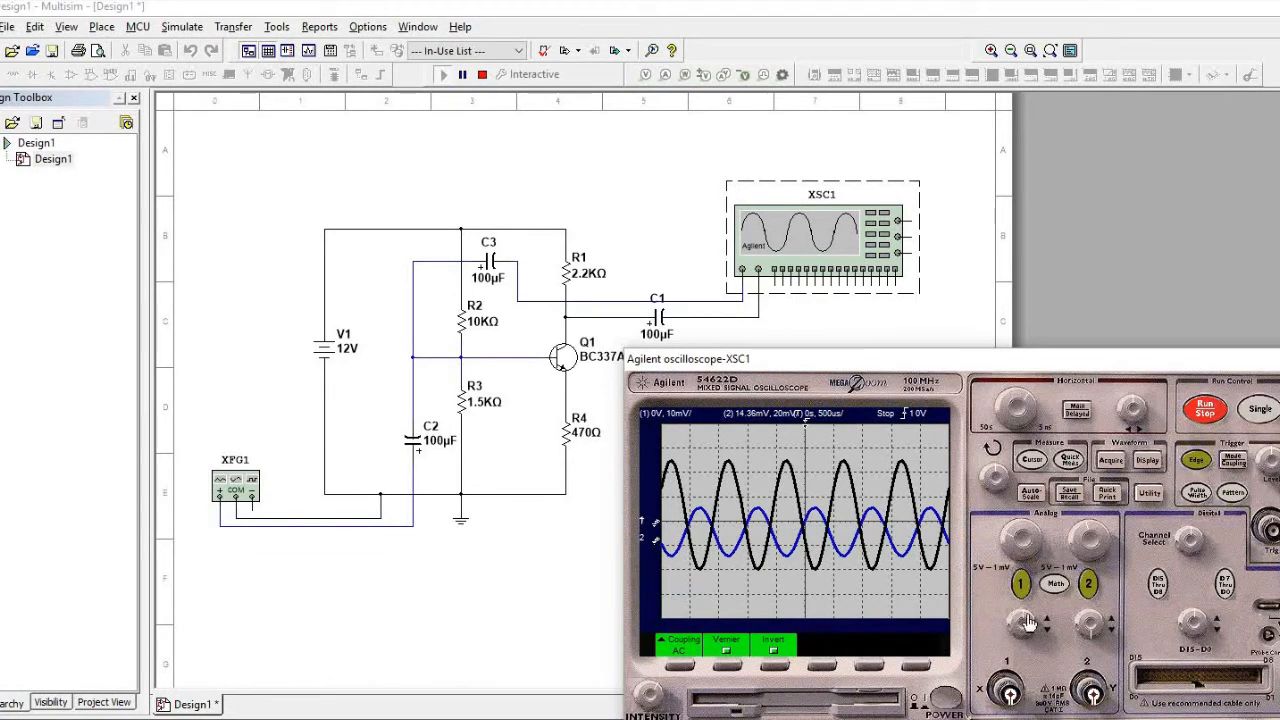
# Shift channel 1's trace to a vertical position of -4.5 mV, and close the oscilloscope and stop the simulation.
pyautogui.moveTo(1027, 616); pyautogui.dragTo(1026, 633)
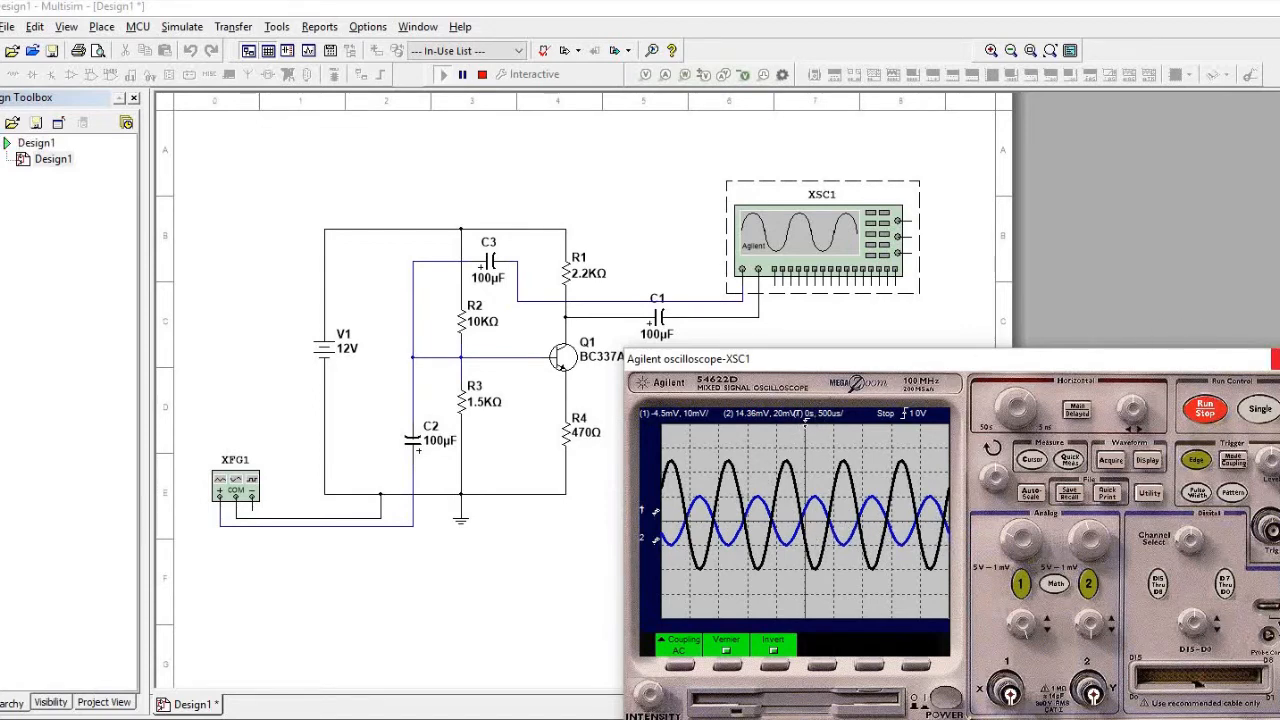
pyautogui.click(1276, 359)
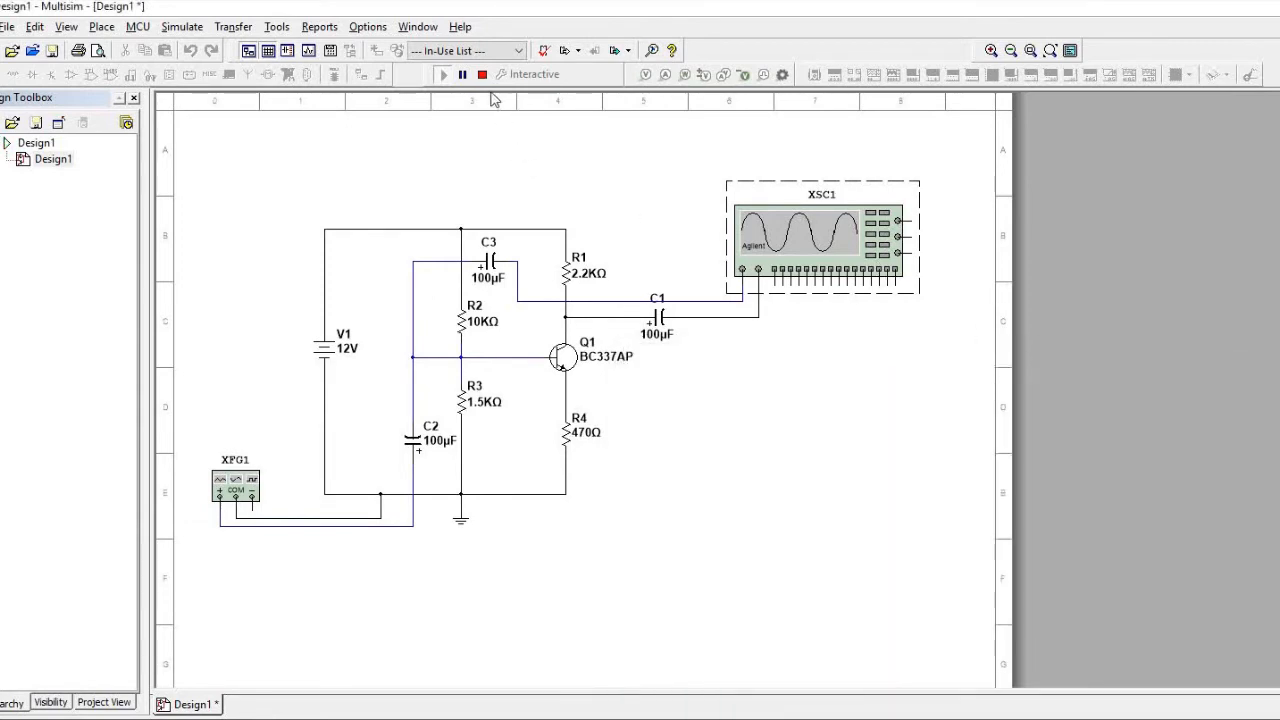
pyautogui.click(482, 74)
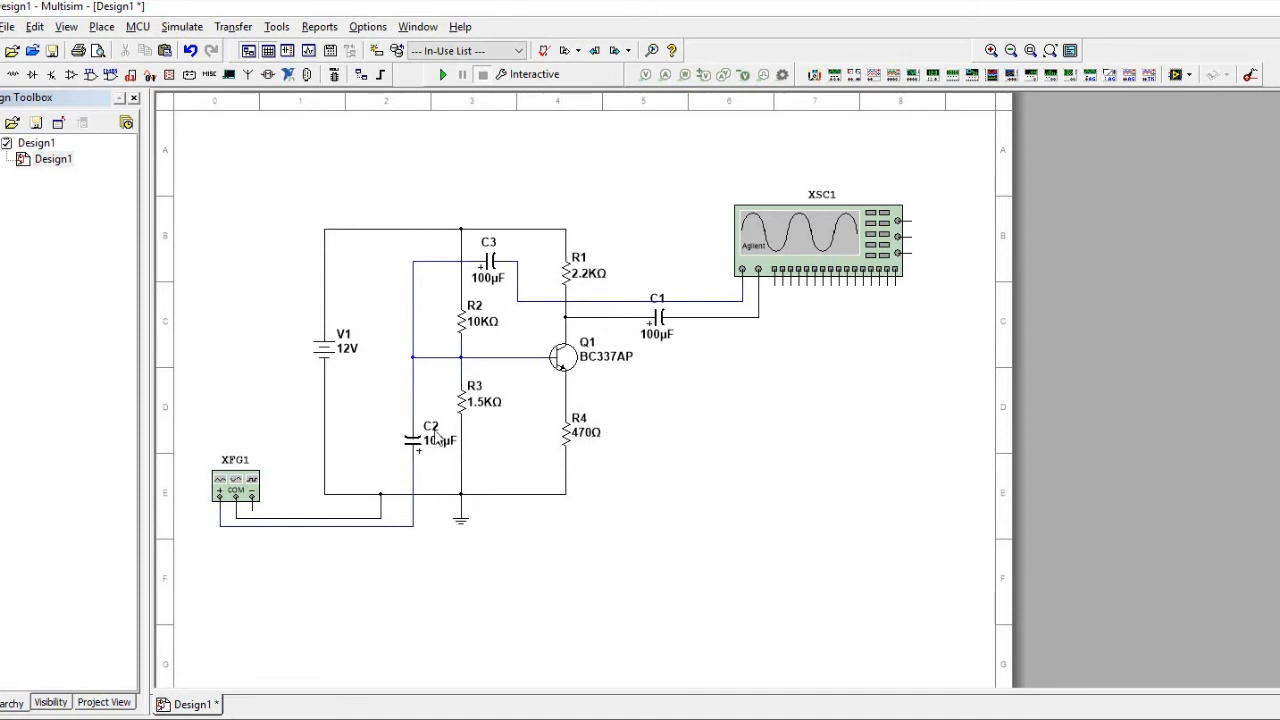
# Place a copy of the 100 µF capacitor C2 beside R4 and flip it horizontally and vertically.
pyautogui.click(420, 448)
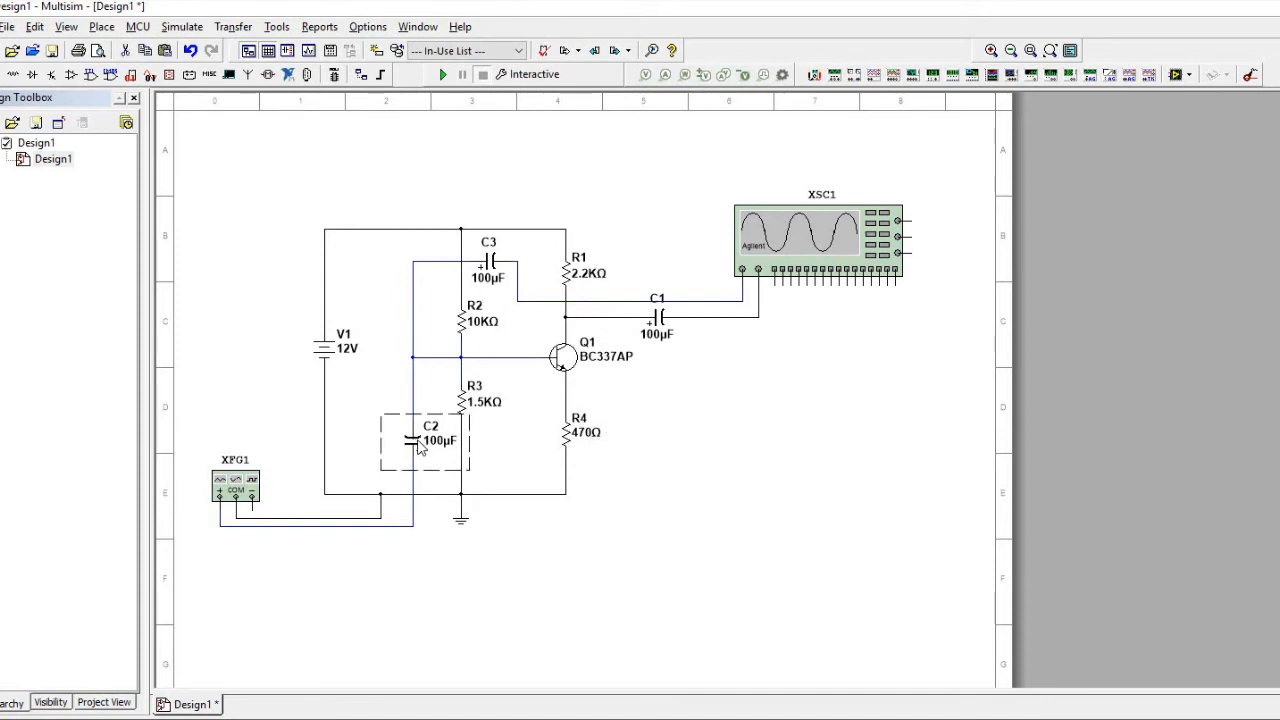
pyautogui.hotkey('ctrl', 'c')
pyautogui.hotkey('ctrl', 'v')
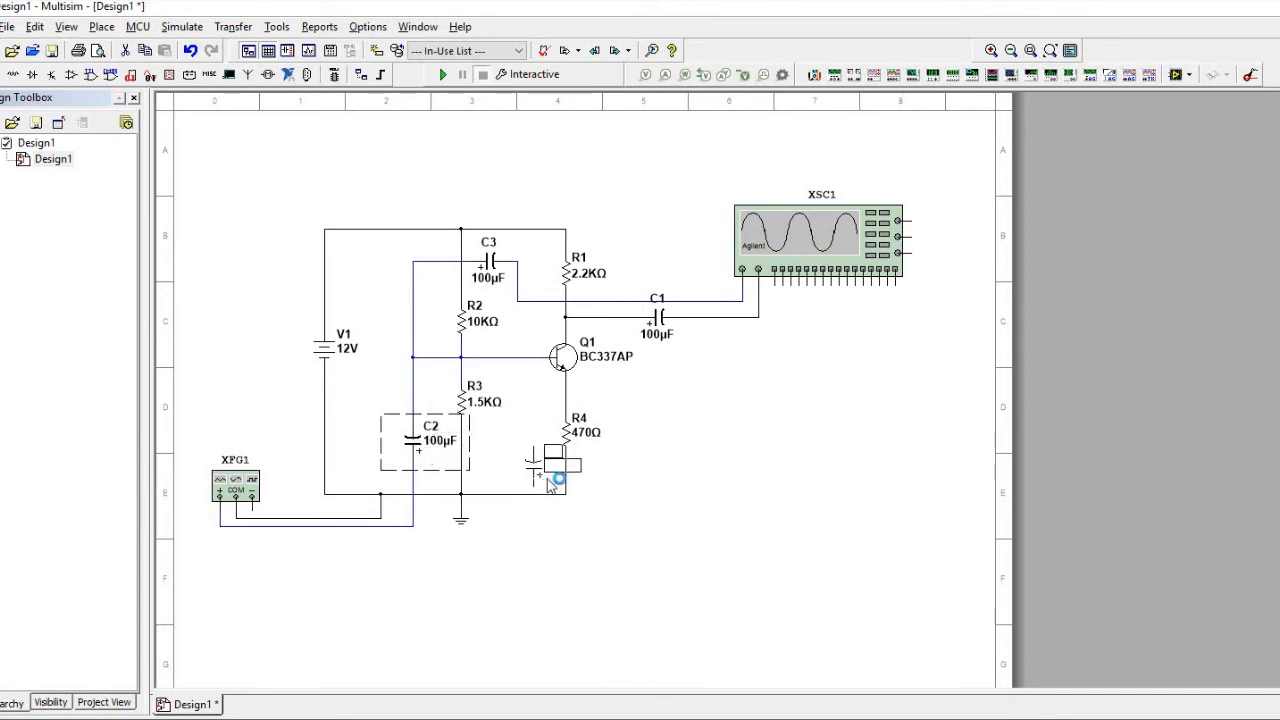
pyautogui.click(658, 445)
pyautogui.rightClick(656, 440)
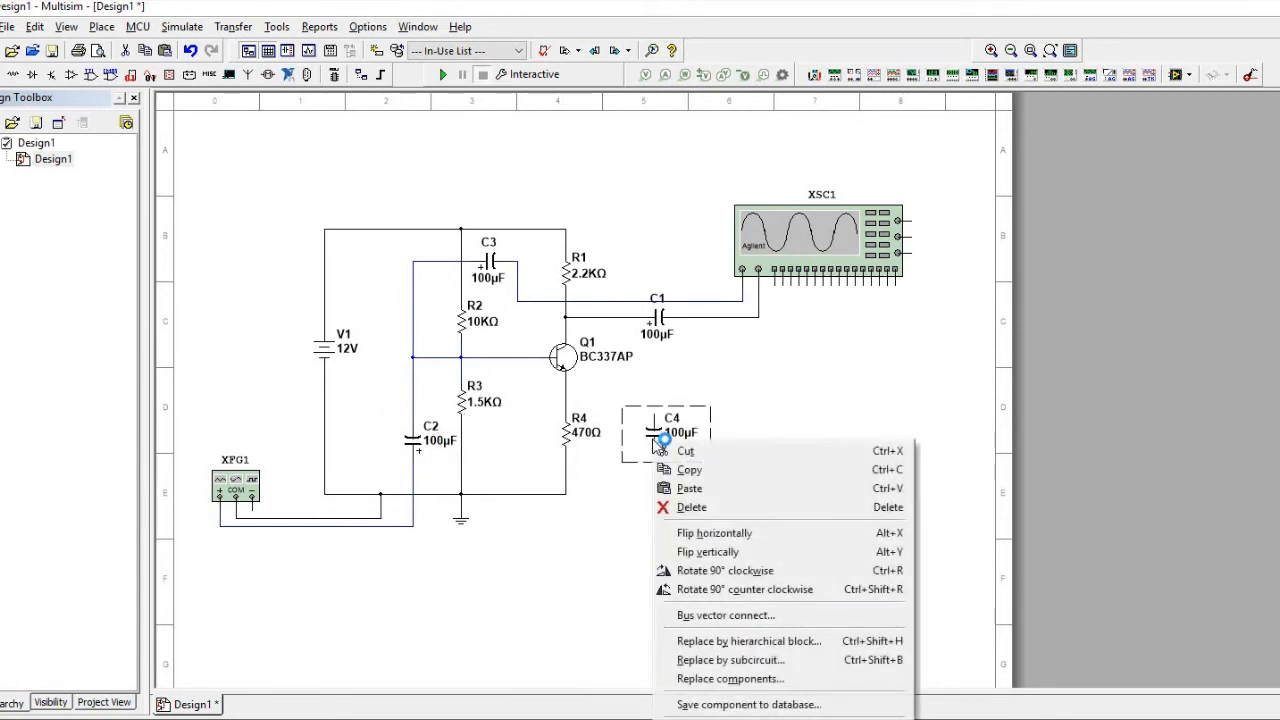
pyautogui.click(705, 533)
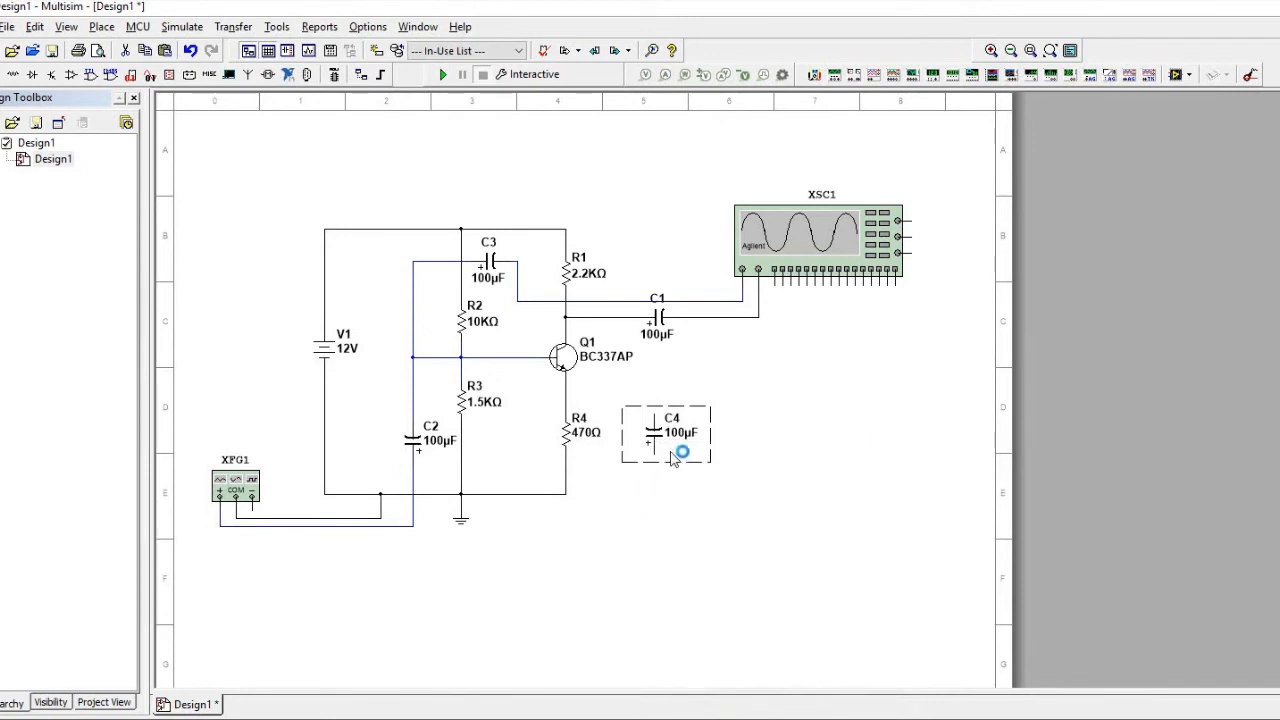
pyautogui.rightClick(674, 450)
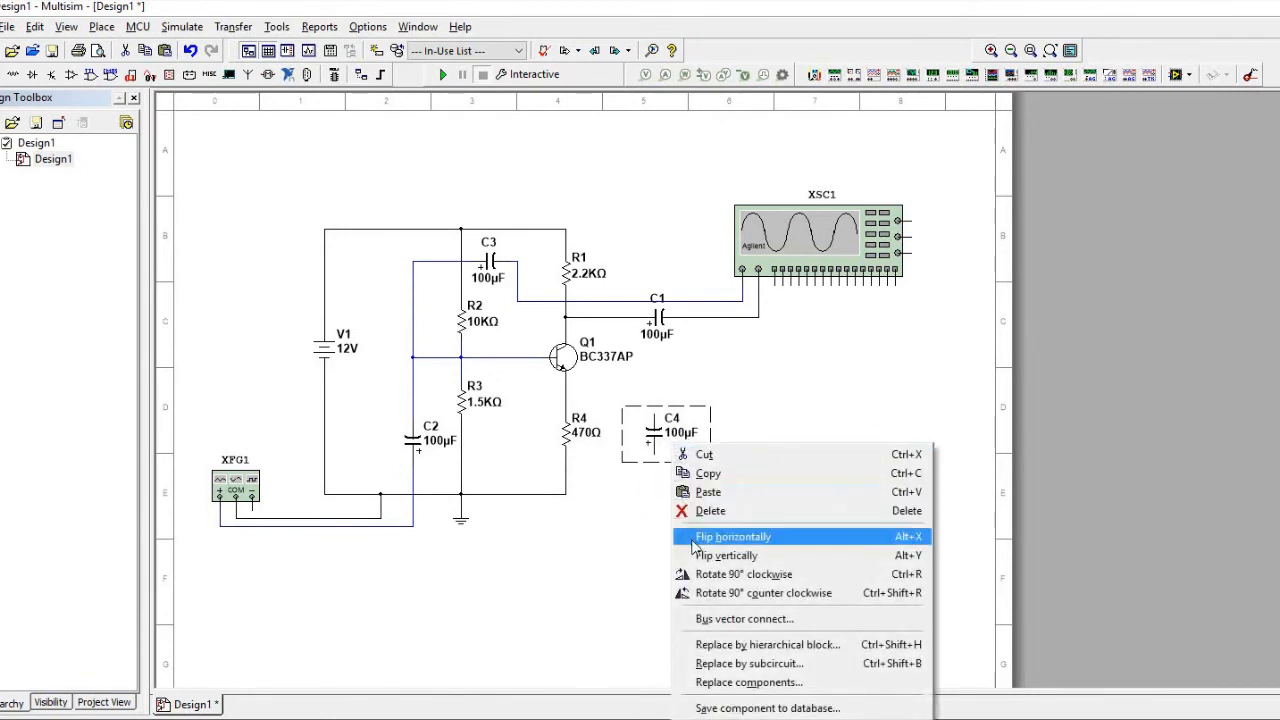
pyautogui.click(706, 556)
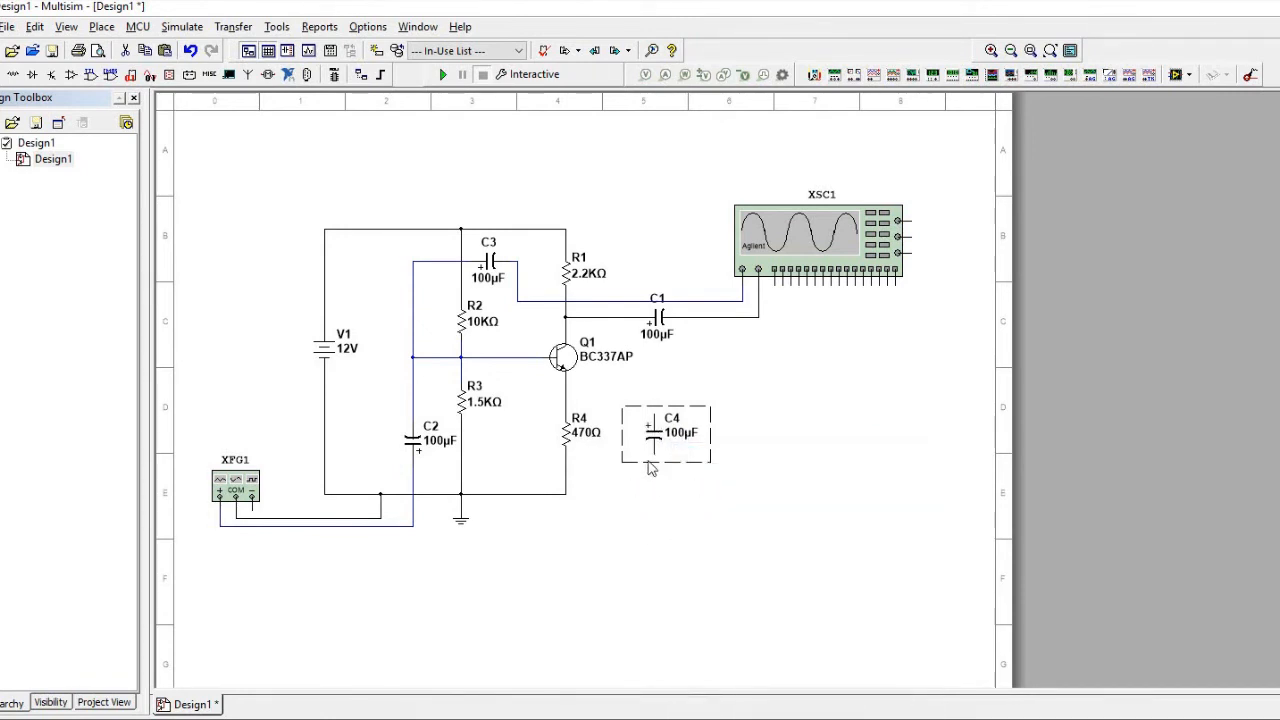
pyautogui.click(668, 538)
# Wire the new capacitor in parallel with R4, from the ground rail to Q1's emitter node.
pyautogui.click(652, 453)
pyautogui.click(565, 494)
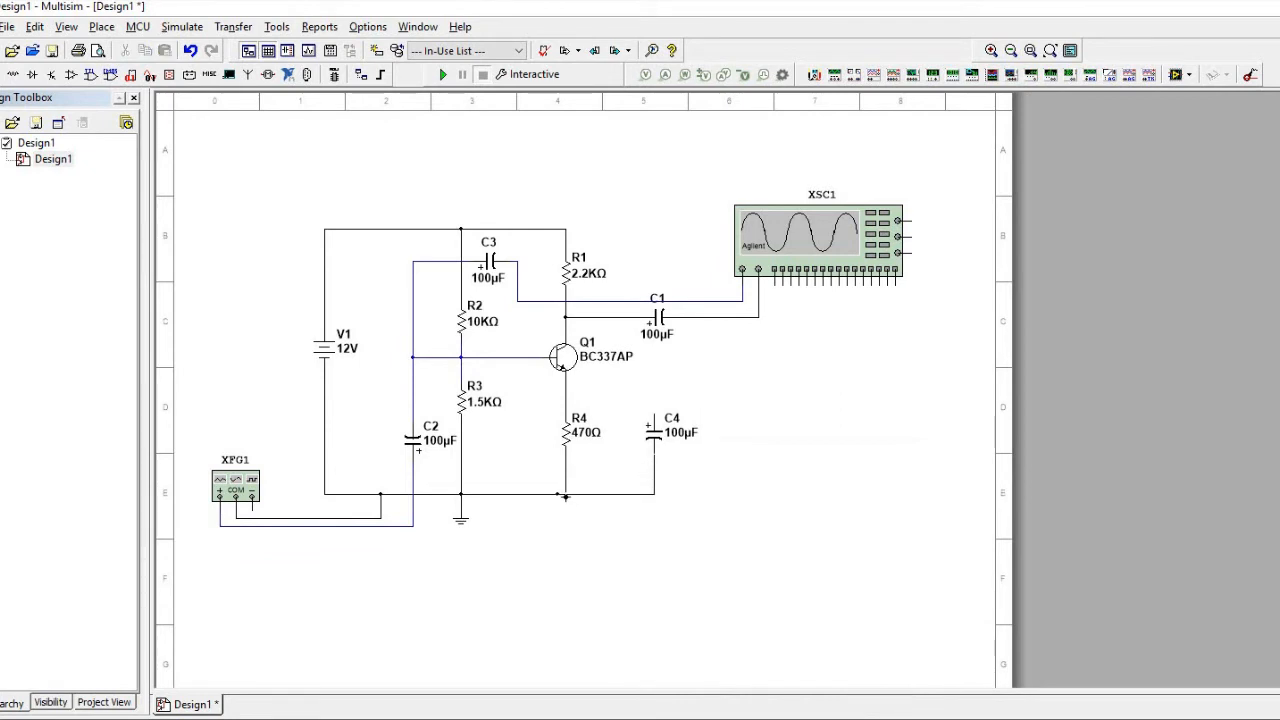
pyautogui.click(654, 414)
pyautogui.click(566, 390)
pyautogui.click(567, 397)
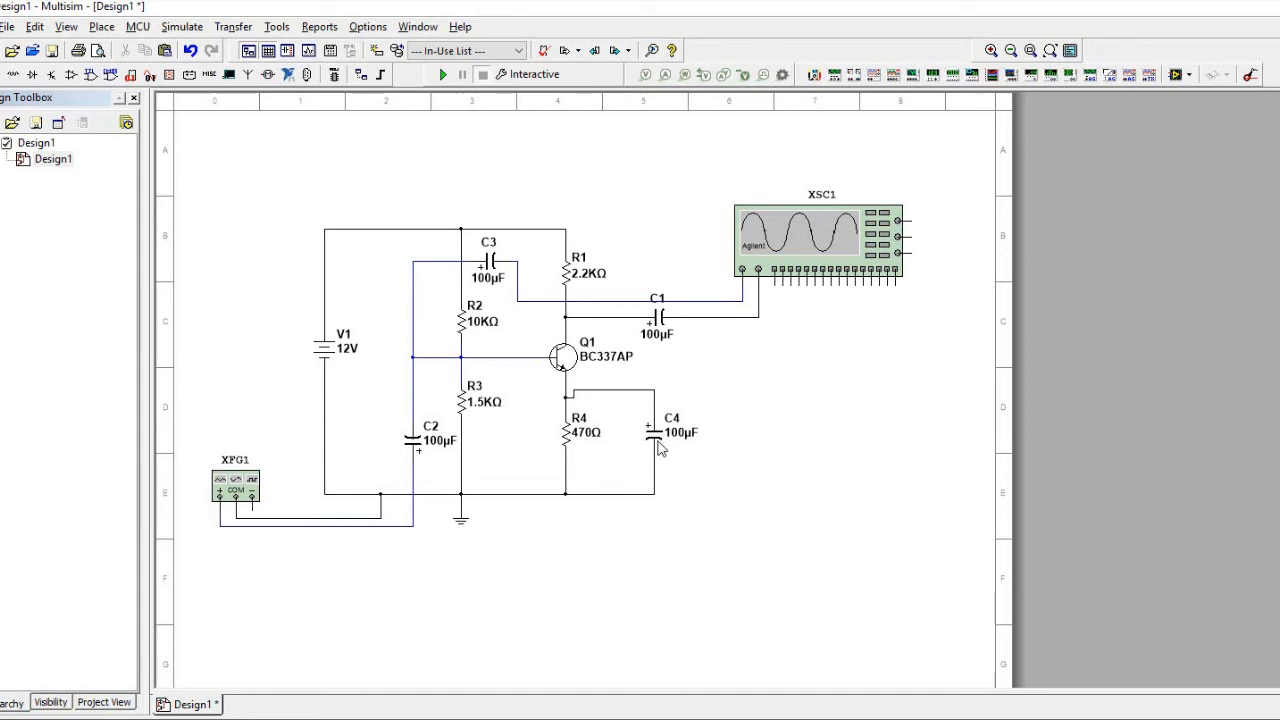
# Simulate the modified circuit and freeze a new acquisition on the oscilloscope with channel 2 at 500 mV per division.
pyautogui.doubleClick(837, 245)
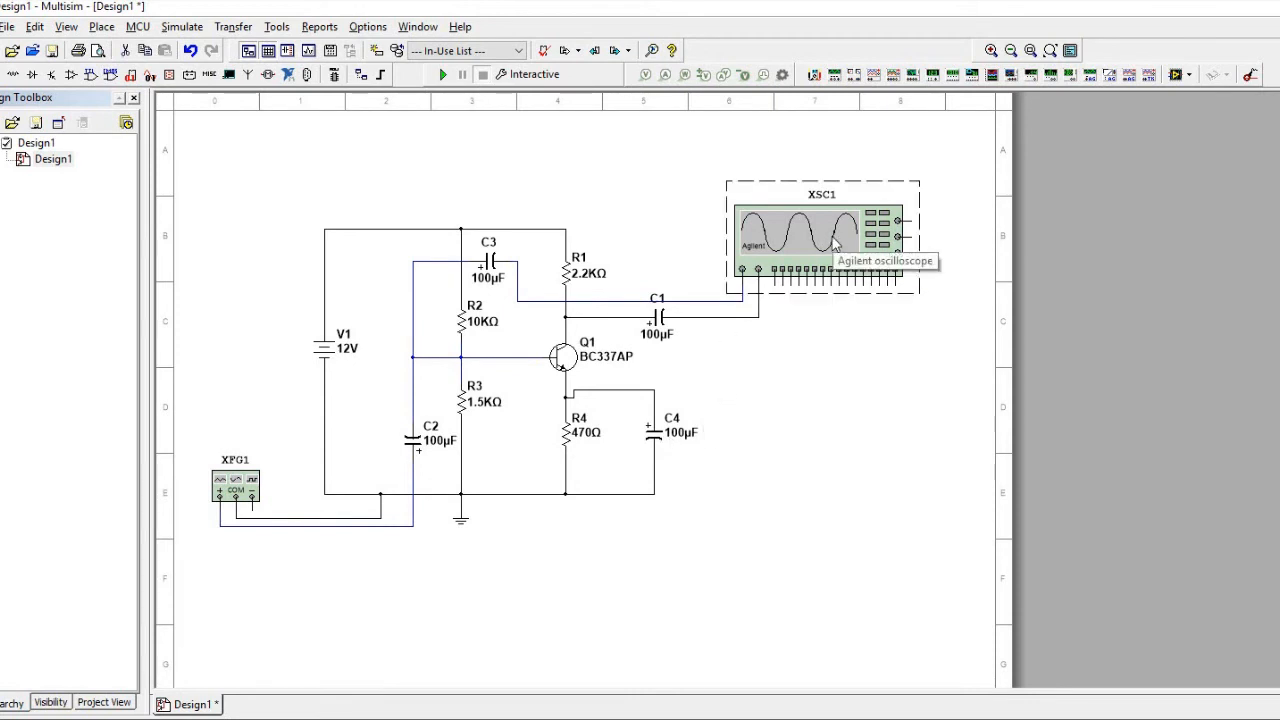
pyautogui.click(443, 74)
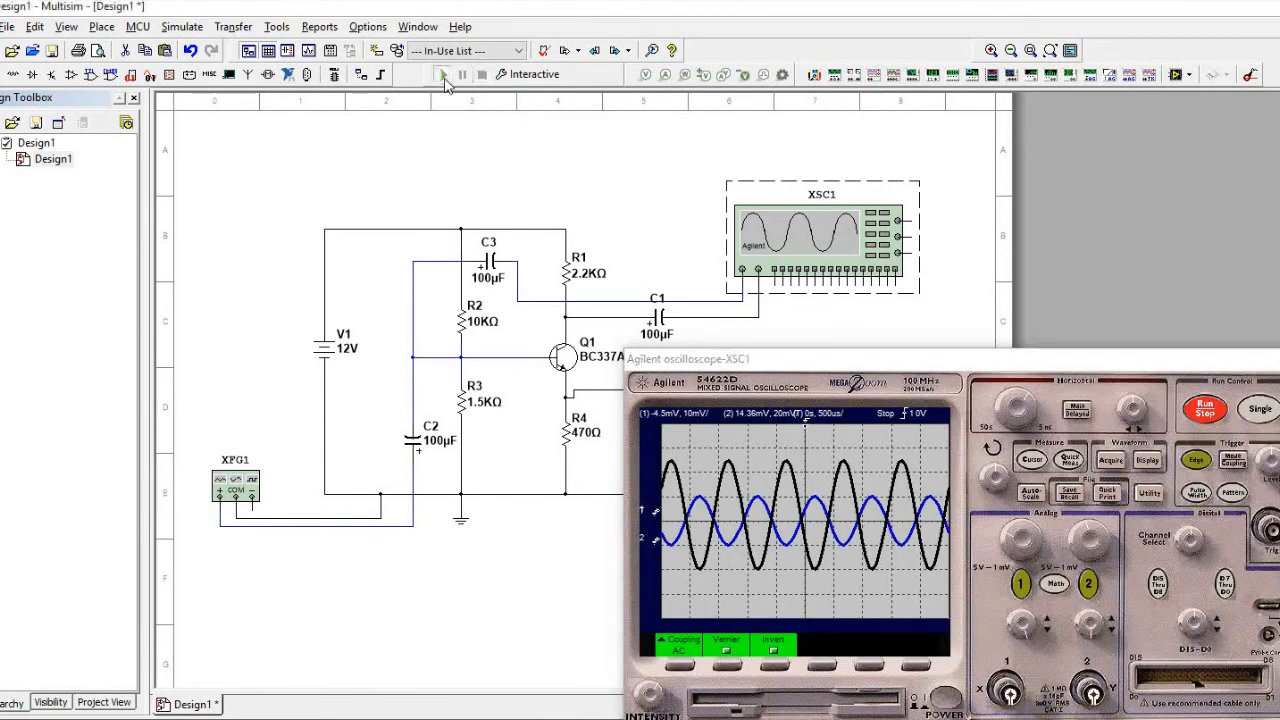
pyautogui.click(1192, 407)
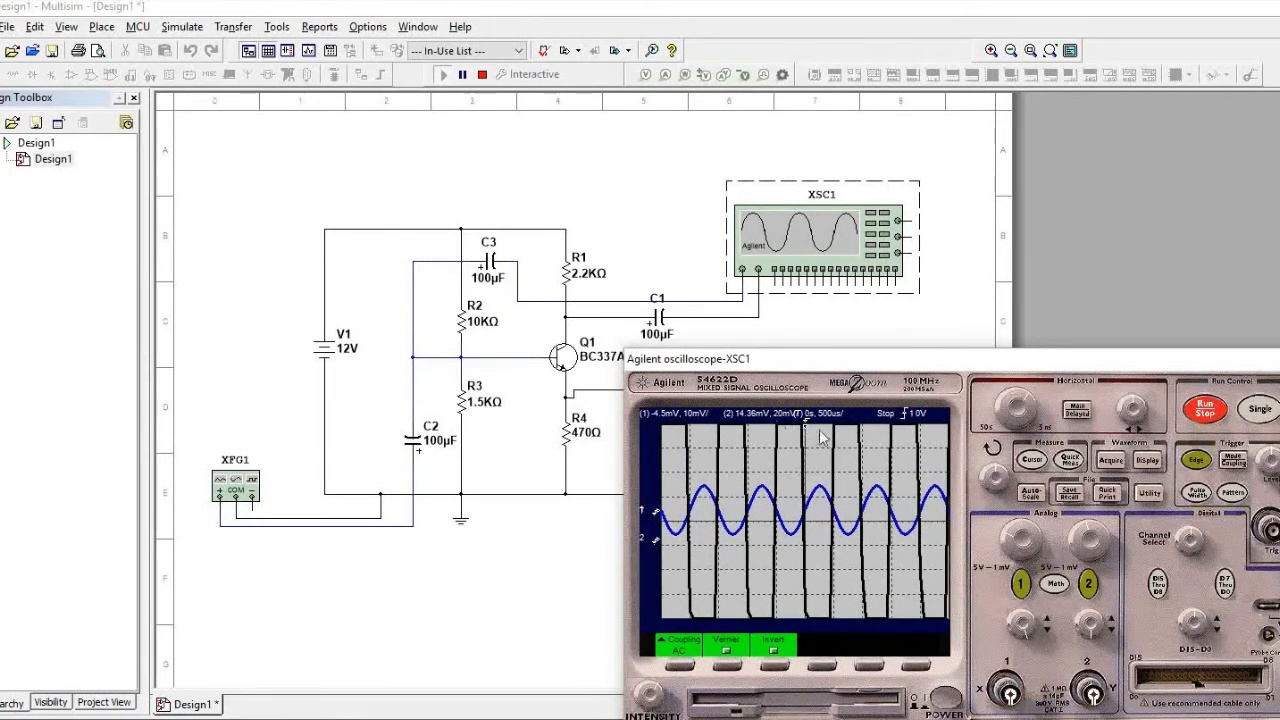
pyautogui.click(1084, 541)
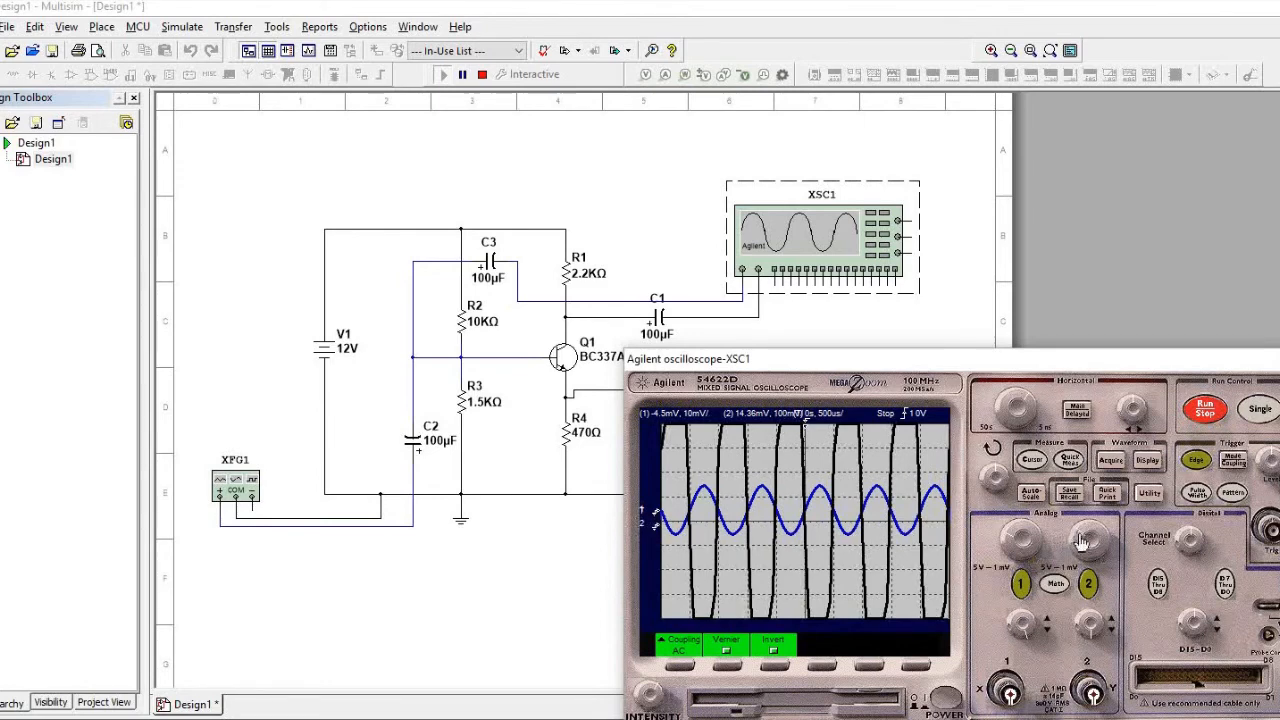
pyautogui.click(1080, 543)
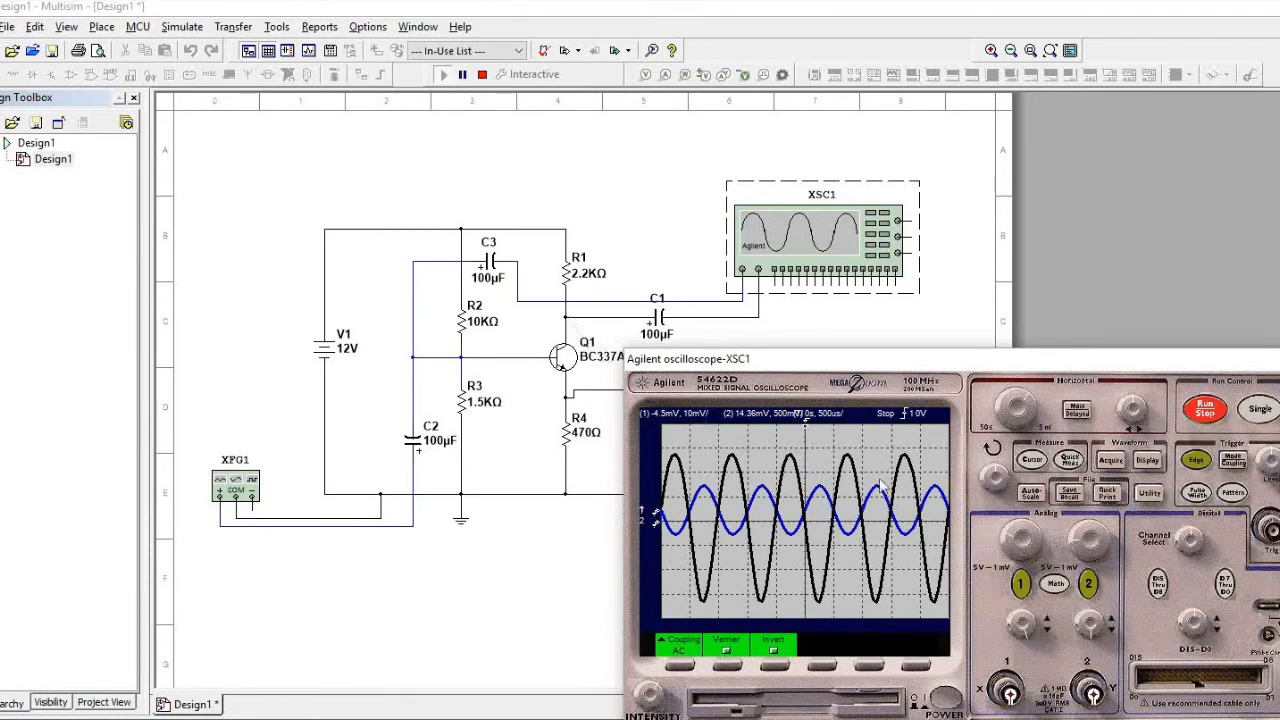
# Set the vertical position of channel 2's trace to -172 mV and of channel 1's trace to -500 µV.
pyautogui.click(1092, 628)
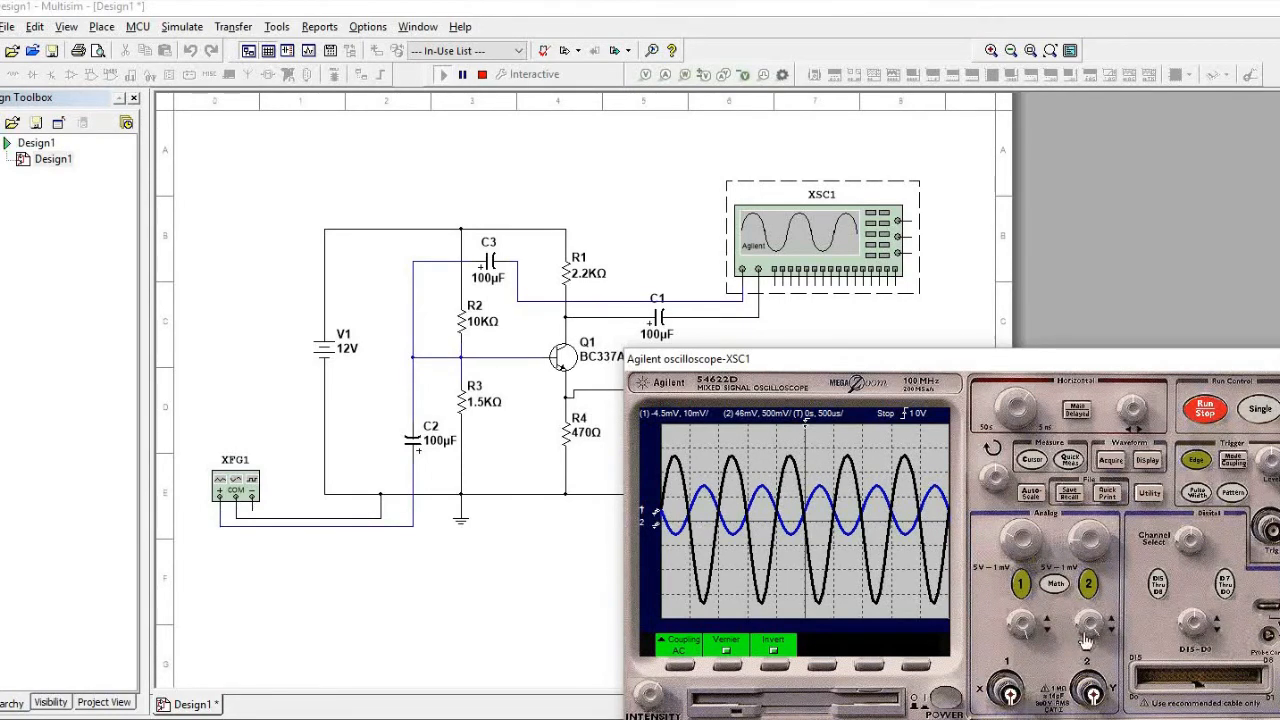
pyautogui.click(1081, 632)
pyautogui.moveTo(1078, 632); pyautogui.dragTo(1081, 631)
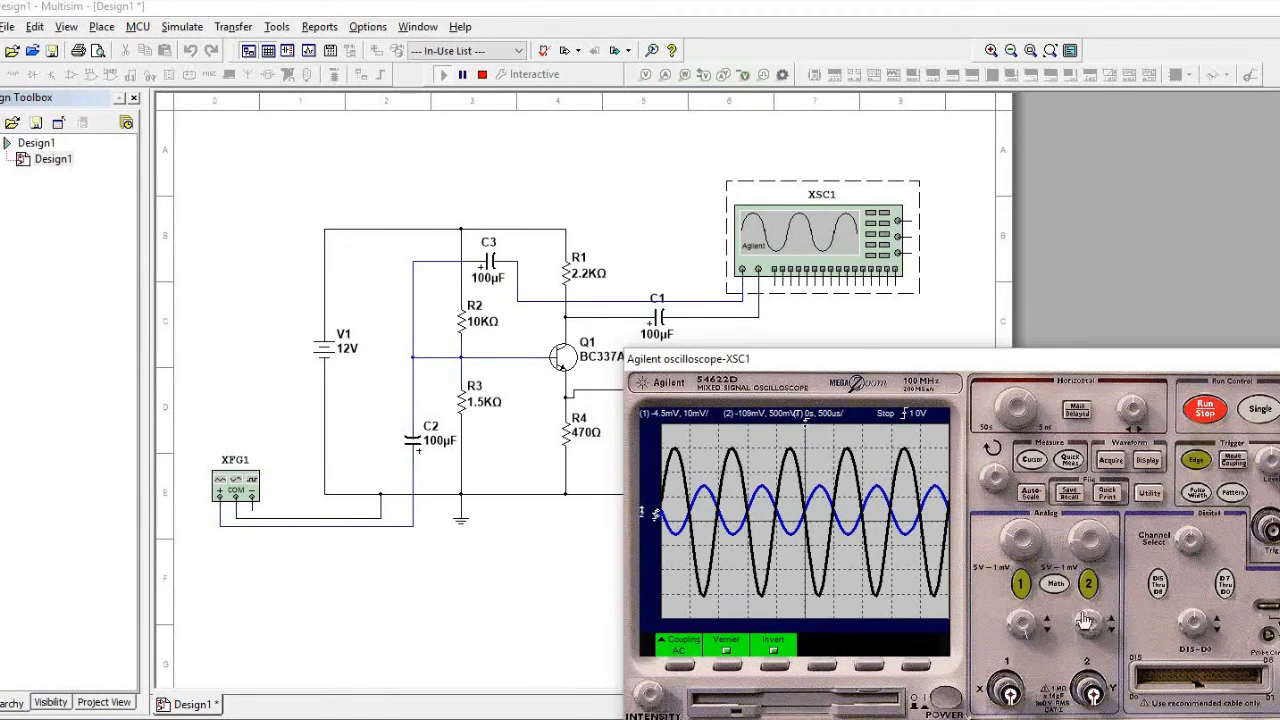
pyautogui.click(1086, 621)
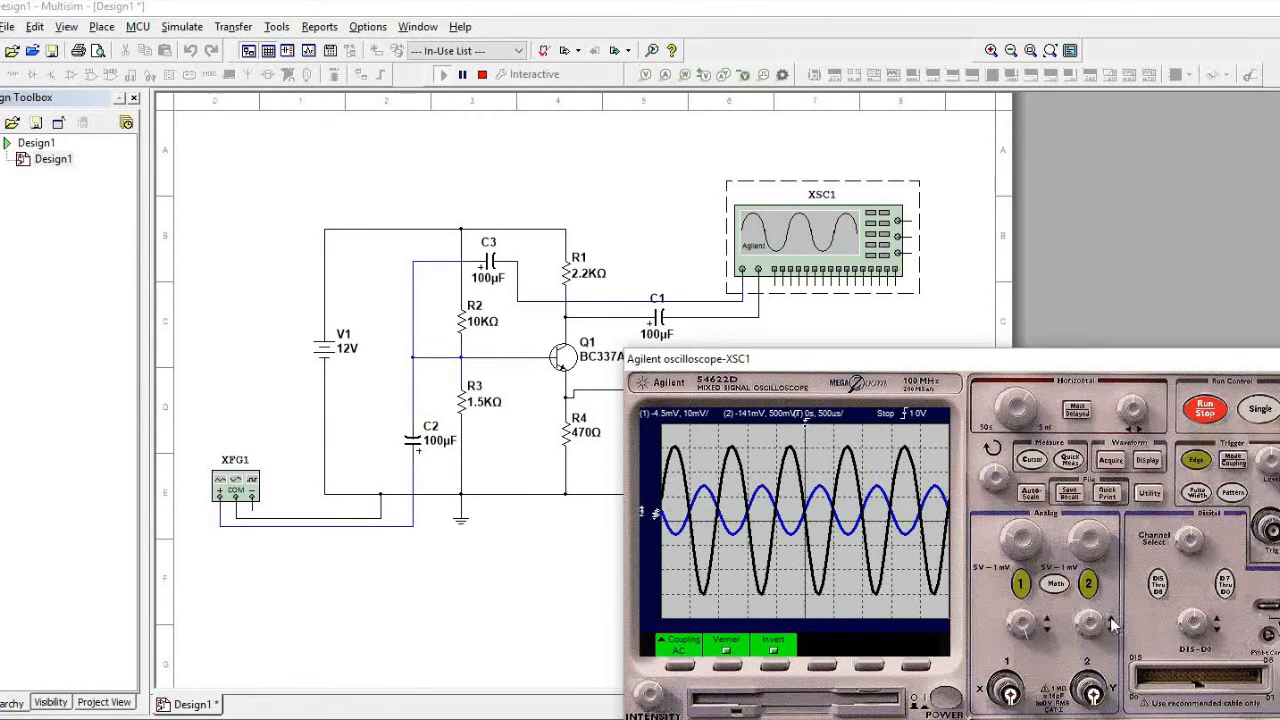
pyautogui.click(1097, 616)
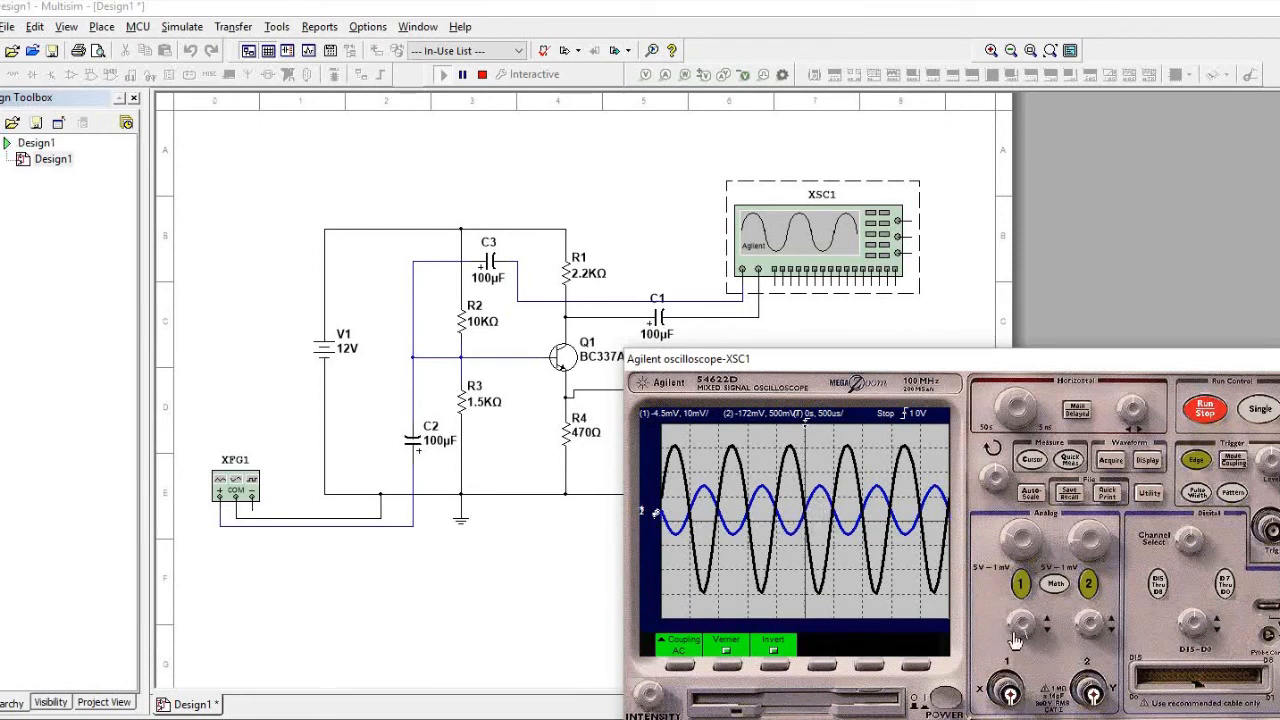
pyautogui.scroll(1, 1015, 634)
pyautogui.scroll(-3, 1030, 625)
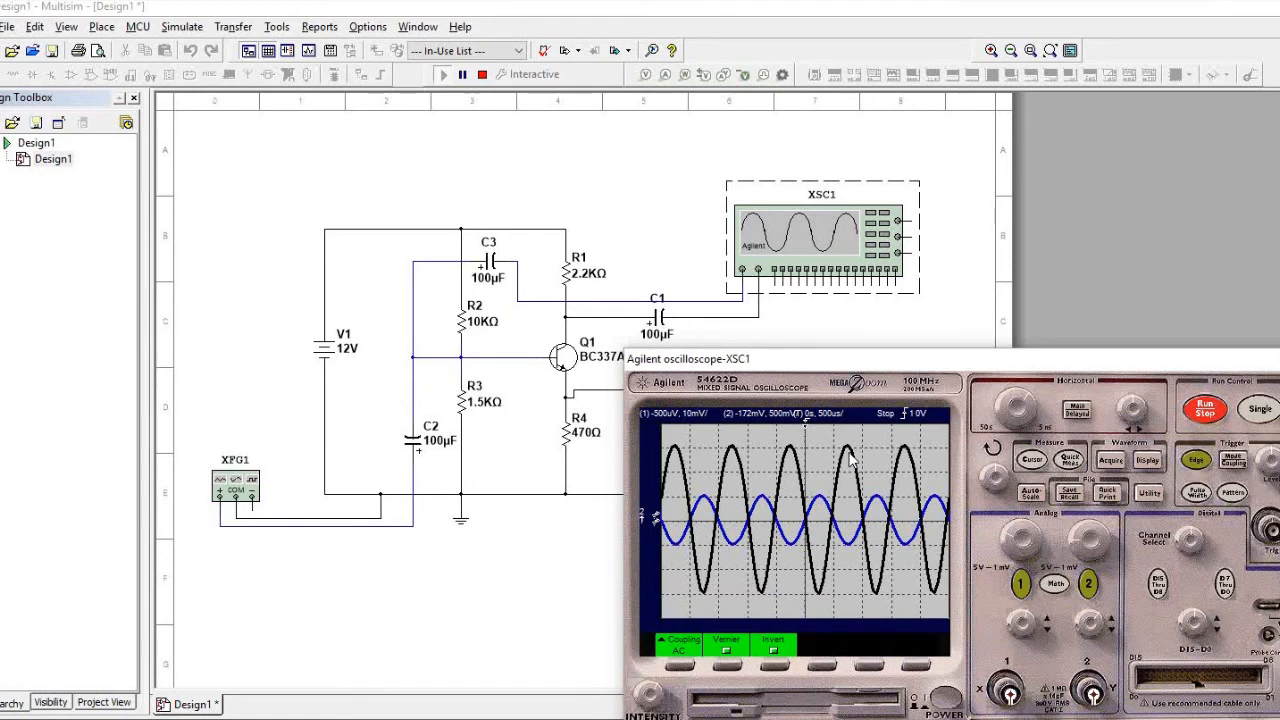
# Move the oscilloscope window aside to examine the circuit around Q1 and C4, and return it to inspect the waveforms.
pyautogui.moveTo(680, 395); pyautogui.dragTo(752, 383)
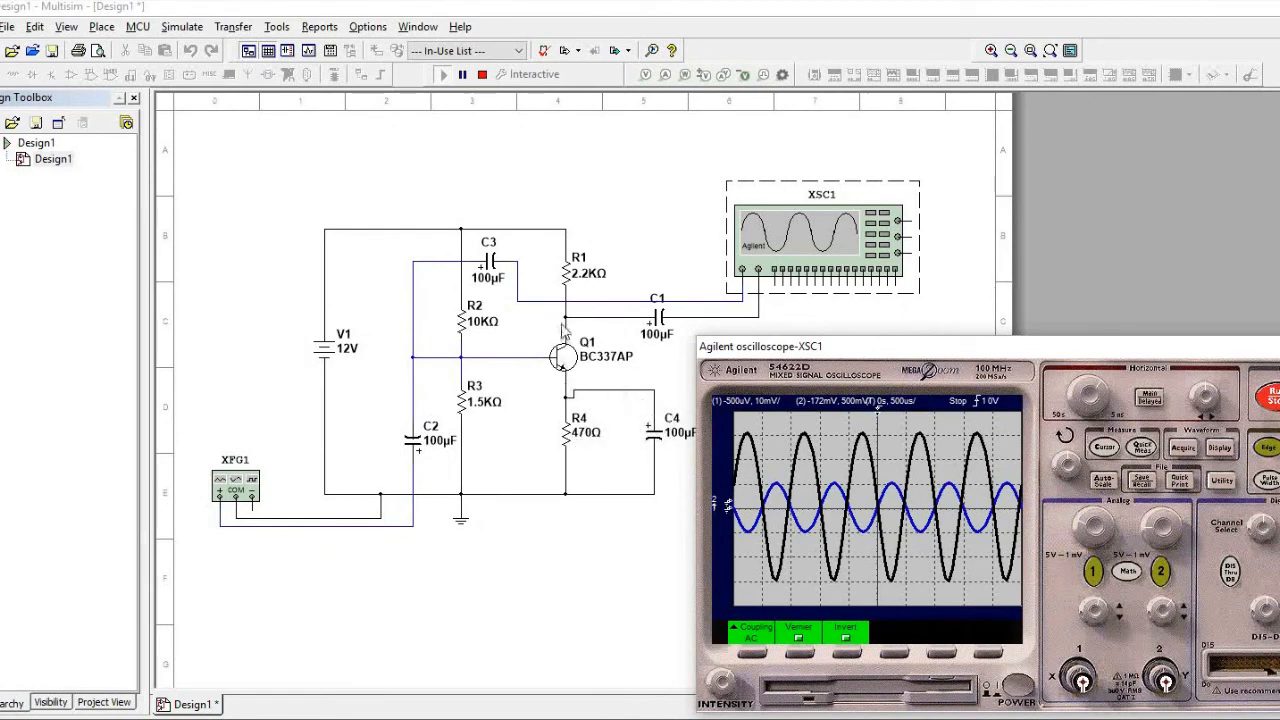
pyautogui.moveTo(790, 346); pyautogui.dragTo(656, 327)
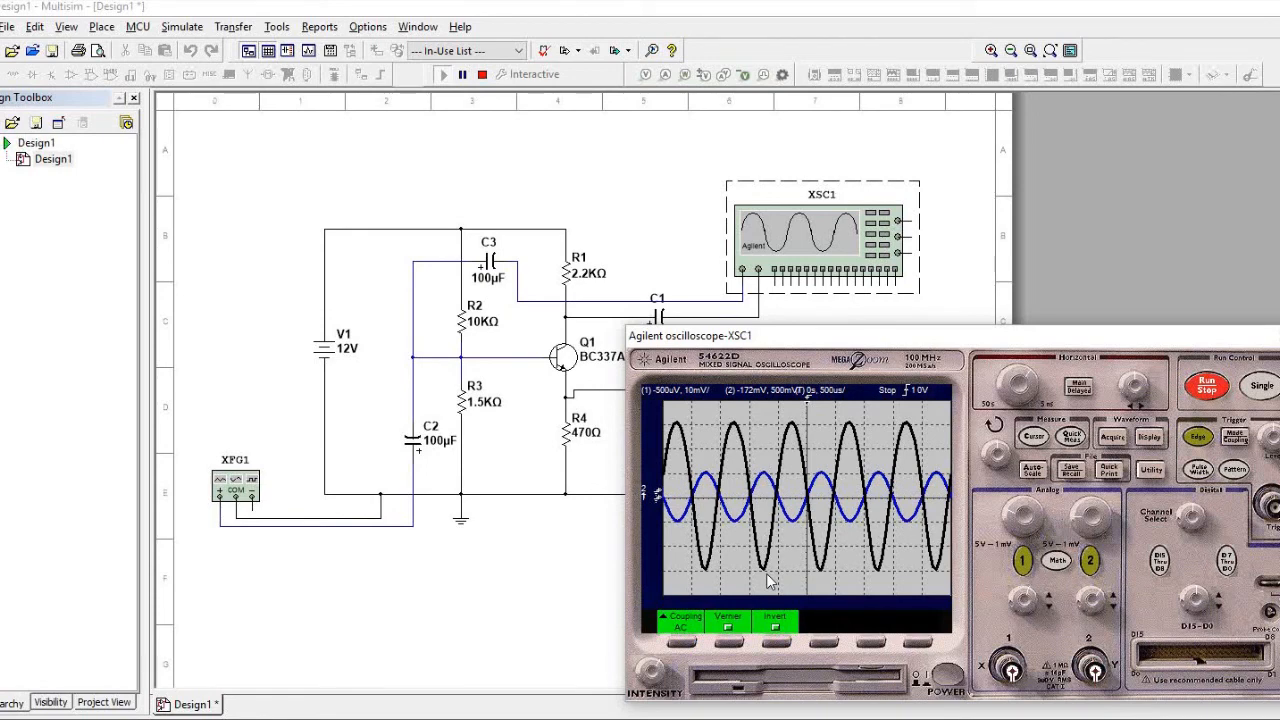
pyautogui.click(959, 235)
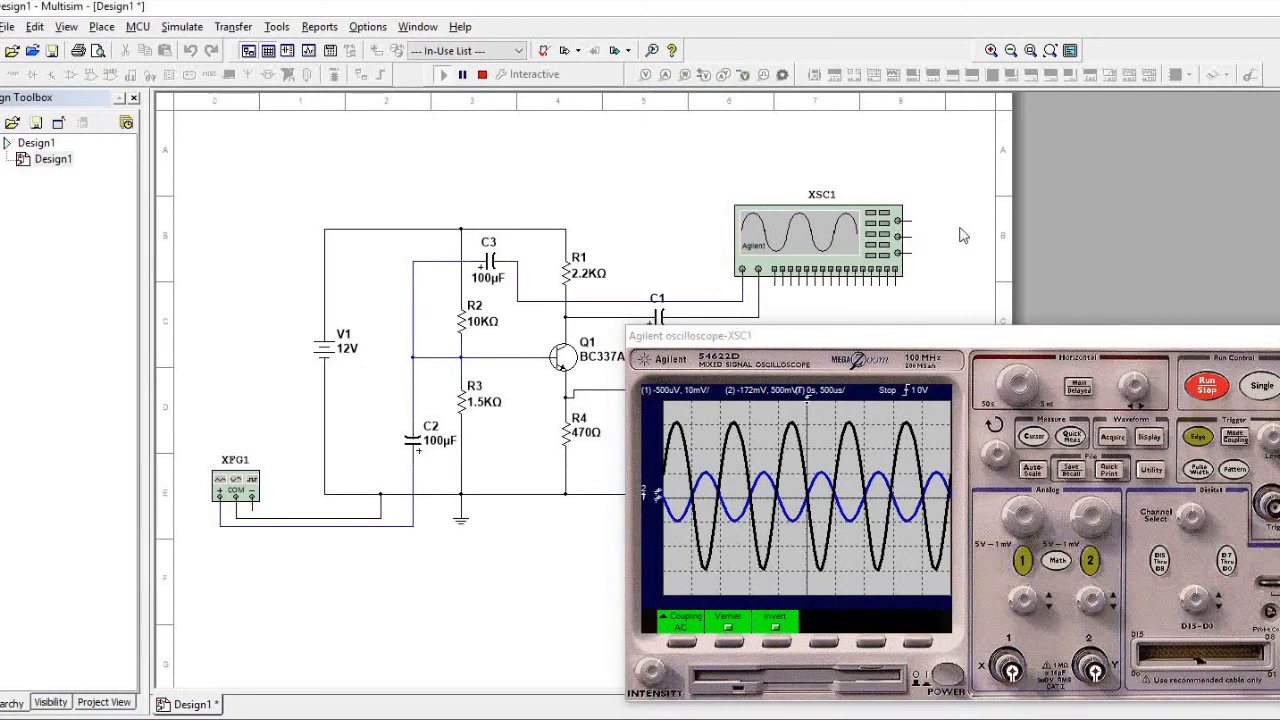